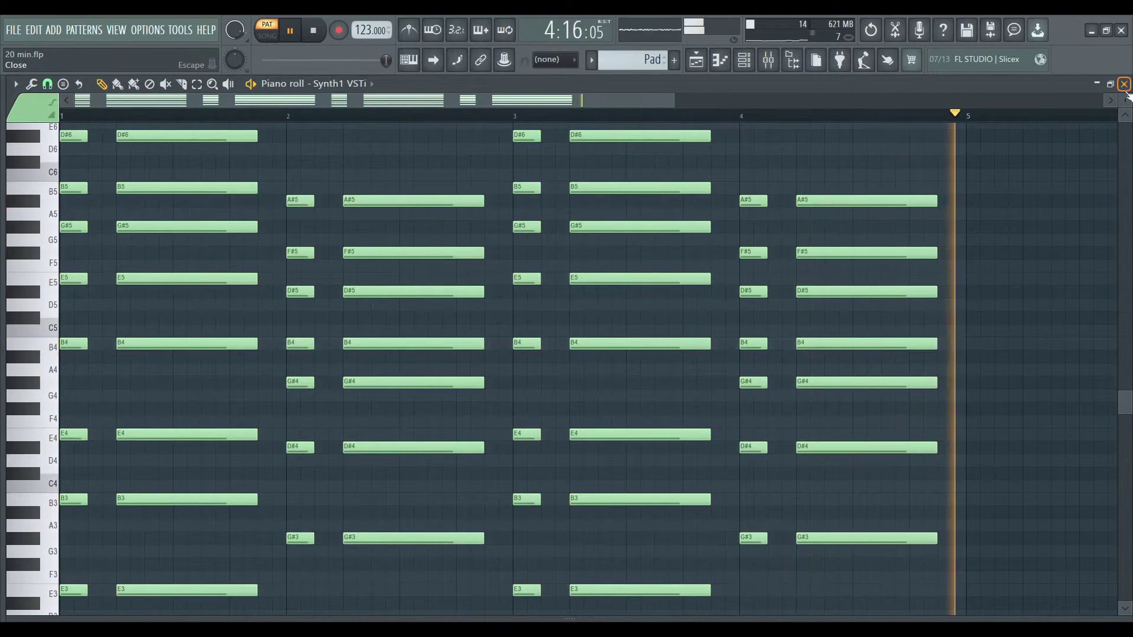
# - Stop playback of the Pad notes, close their piano roll, and switch to the Lead 1 pattern
pyautogui.click(1124, 84)
pyautogui.press('space')
pyautogui.press('KP_Add')
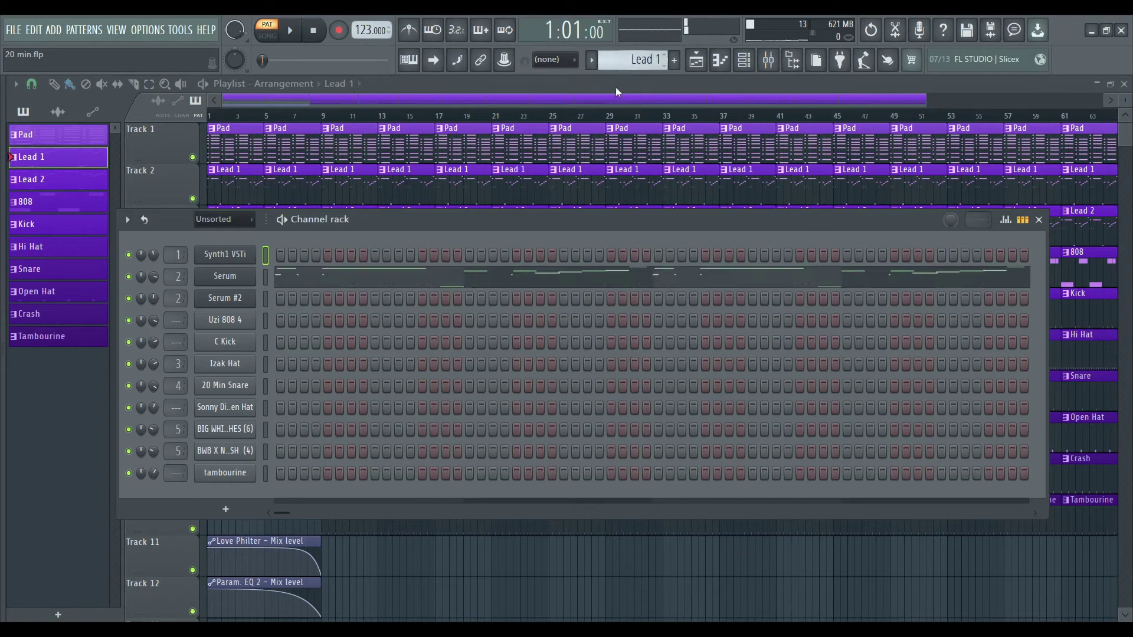
# - Review the Serum lead preset 20 Min Lead 1, including its effects, matrix and global settings, and close it
pyautogui.click(253, 280)
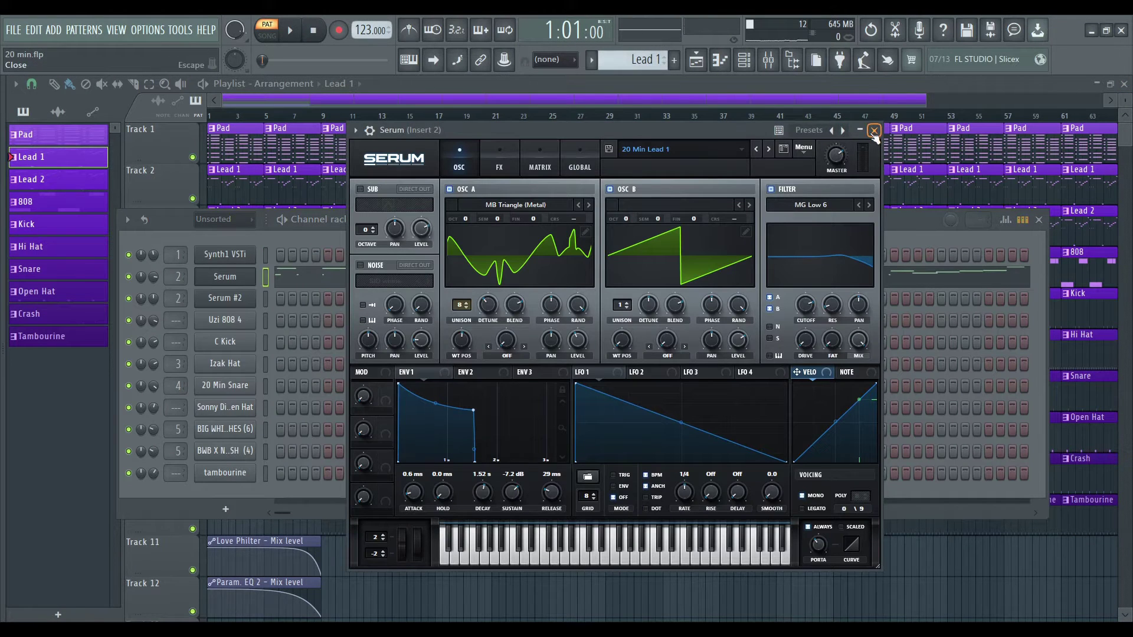
pyautogui.click(517, 150)
pyautogui.click(548, 151)
pyautogui.click(580, 156)
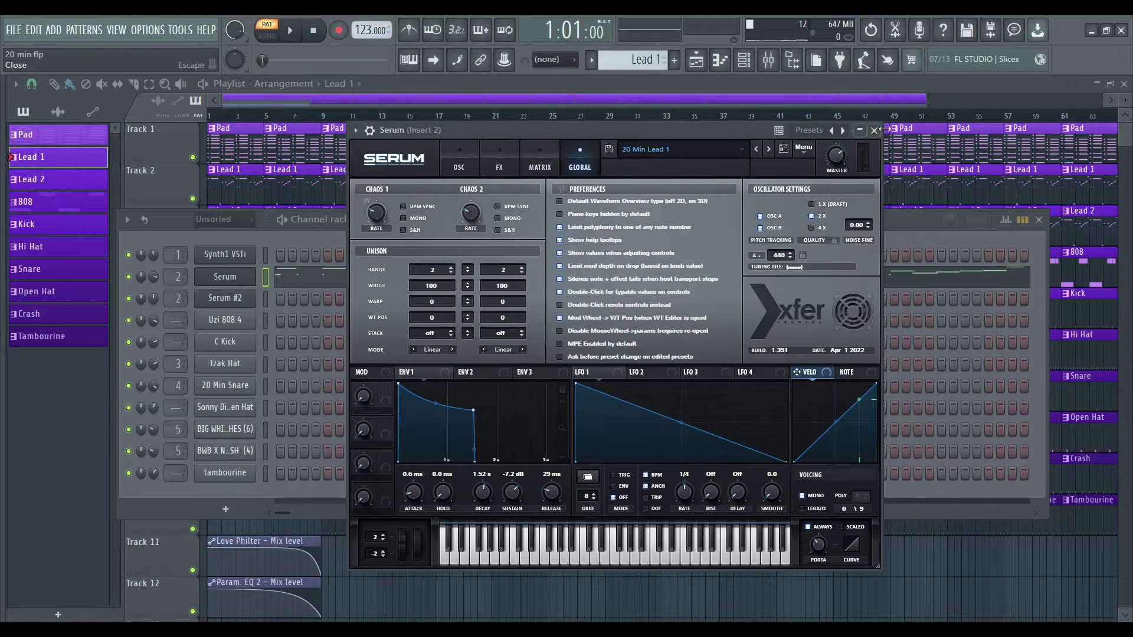
pyautogui.click(874, 131)
# - Play the Lead 1 pattern in Serum's piano roll, examine its notes across the octaves, and close the roll
pyautogui.rightClick(254, 273)
pyautogui.click(295, 276)
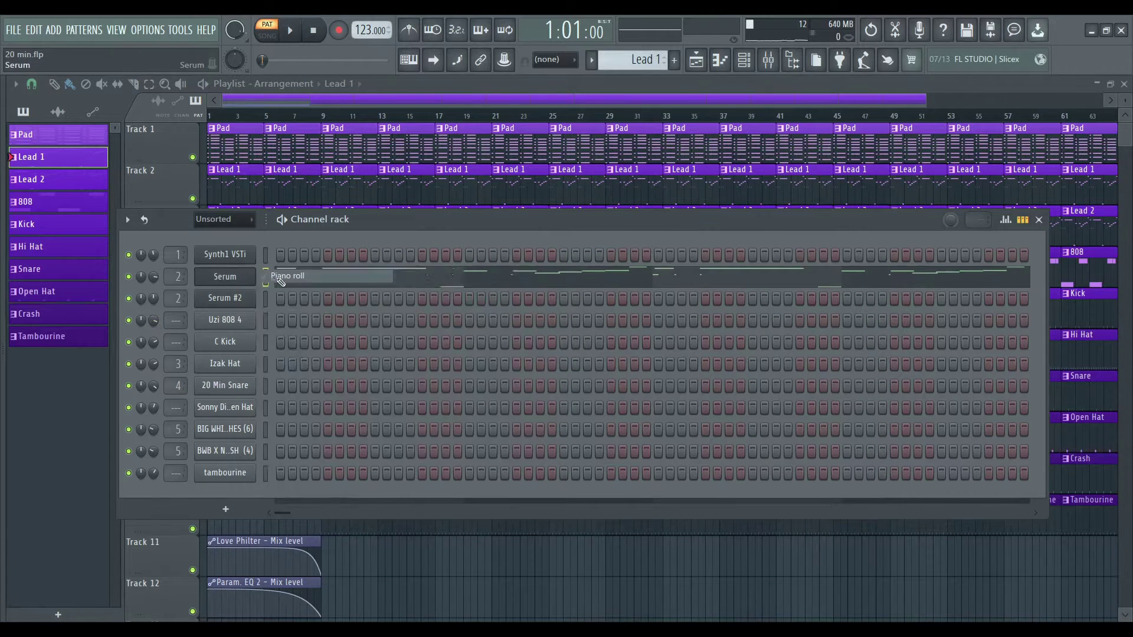
pyautogui.press('space')
pyautogui.scroll(1, 387, 321)
pyautogui.scroll(-1, 387, 321)
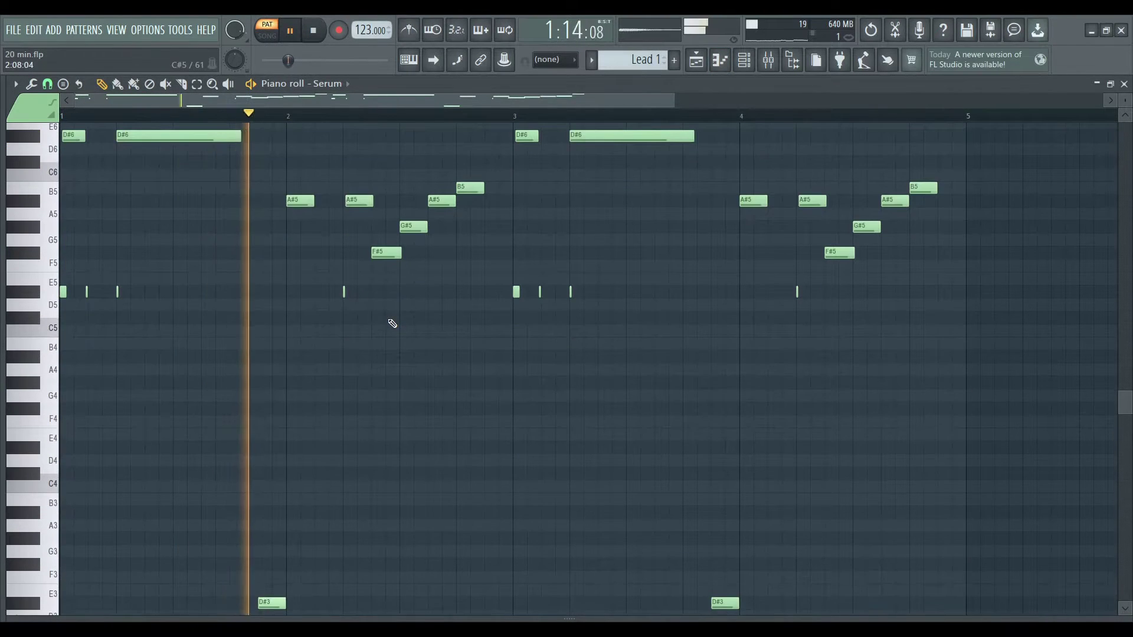
pyautogui.scroll(1, 392, 323)
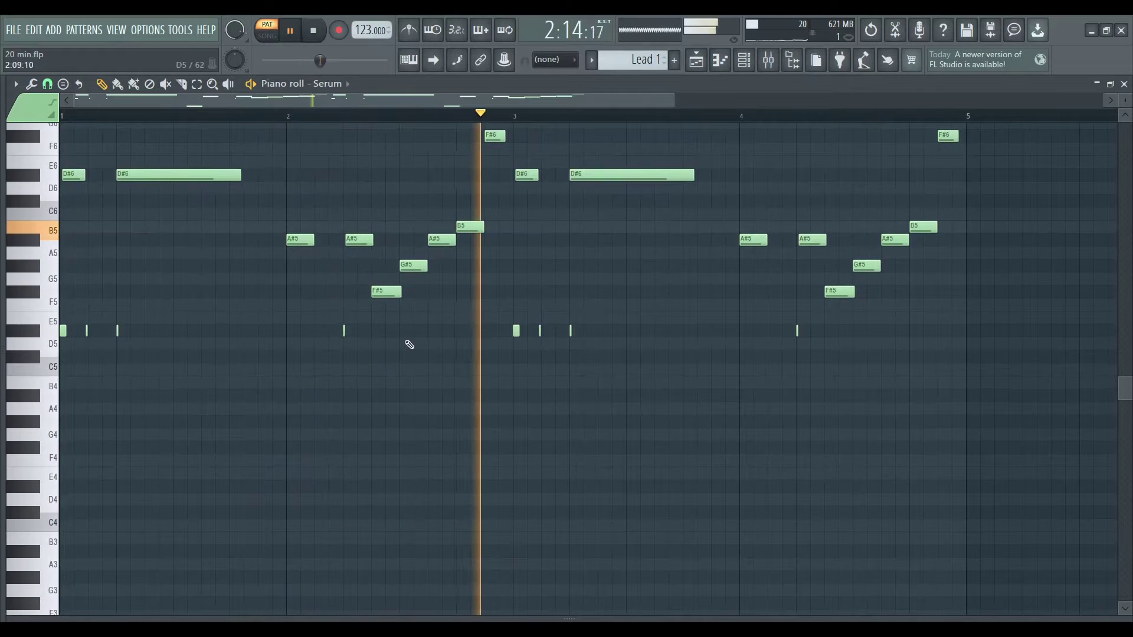
pyautogui.scroll(-1, 438, 350)
pyautogui.scroll(1, 438, 350)
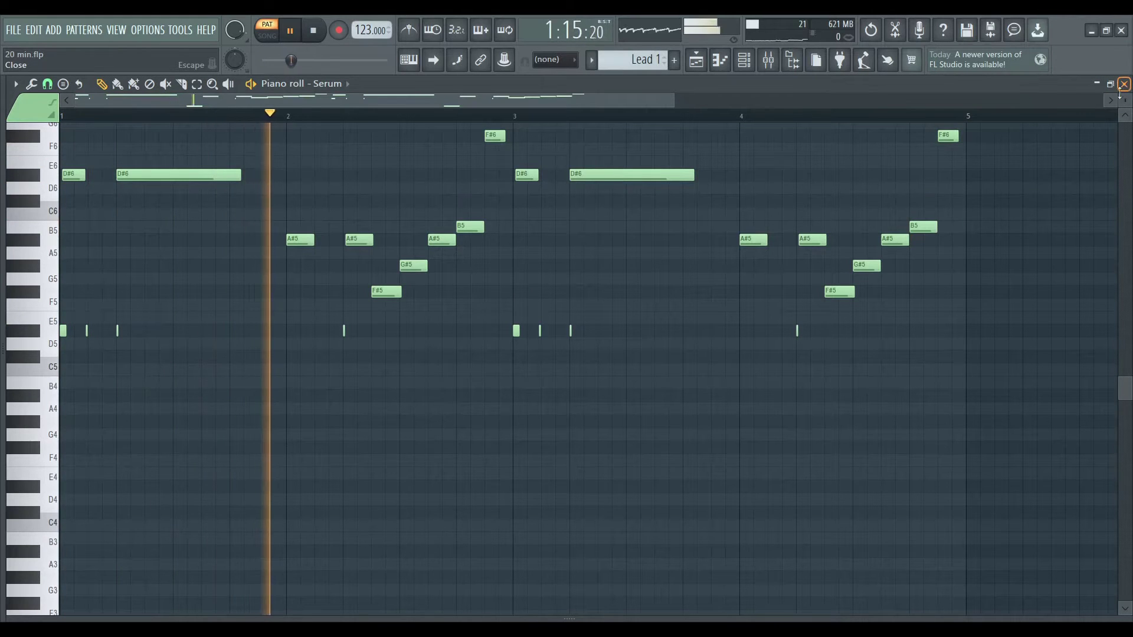
pyautogui.scroll(1, 1035, 175)
pyautogui.scroll(2, 1034, 176)
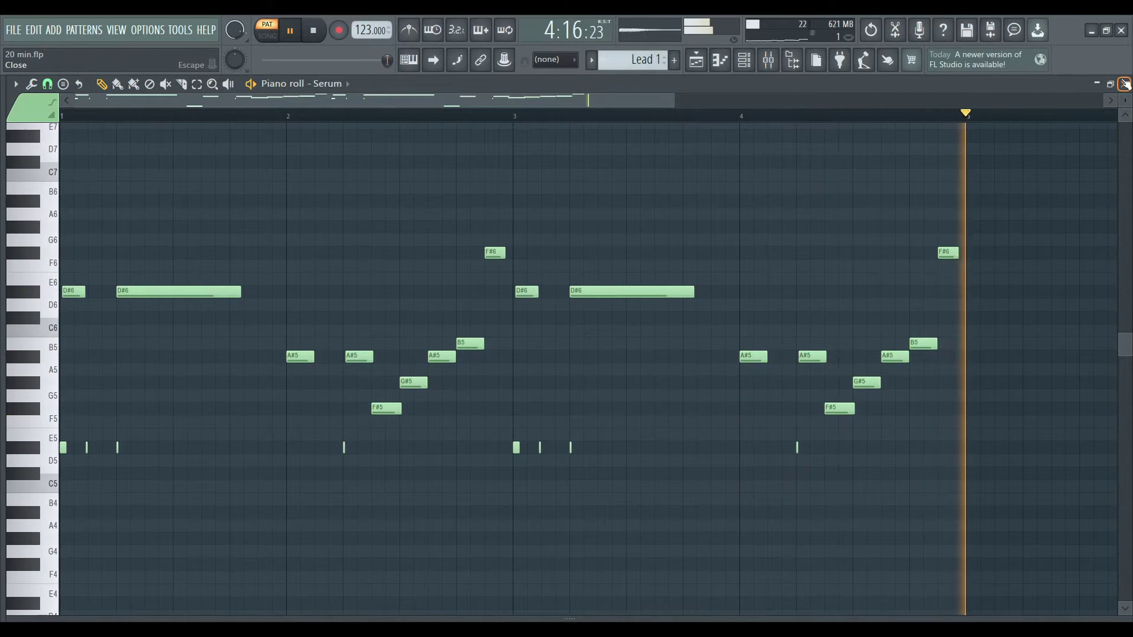
pyautogui.press('space')
pyautogui.click(1124, 84)
# - Switch to the Lead 2 pattern, play and examine Serum #2's notes in the piano roll, and close it
pyautogui.scroll(-1, 647, 56)
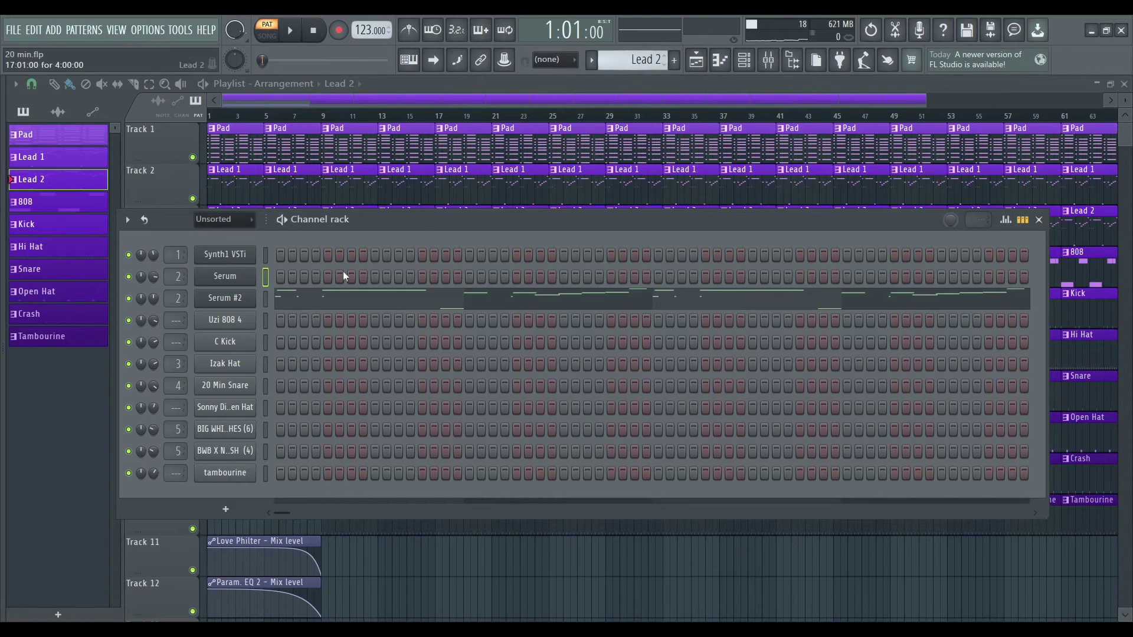
pyautogui.rightClick(241, 308)
pyautogui.click(277, 300)
pyautogui.press('space')
pyautogui.scroll(-10, 372, 319)
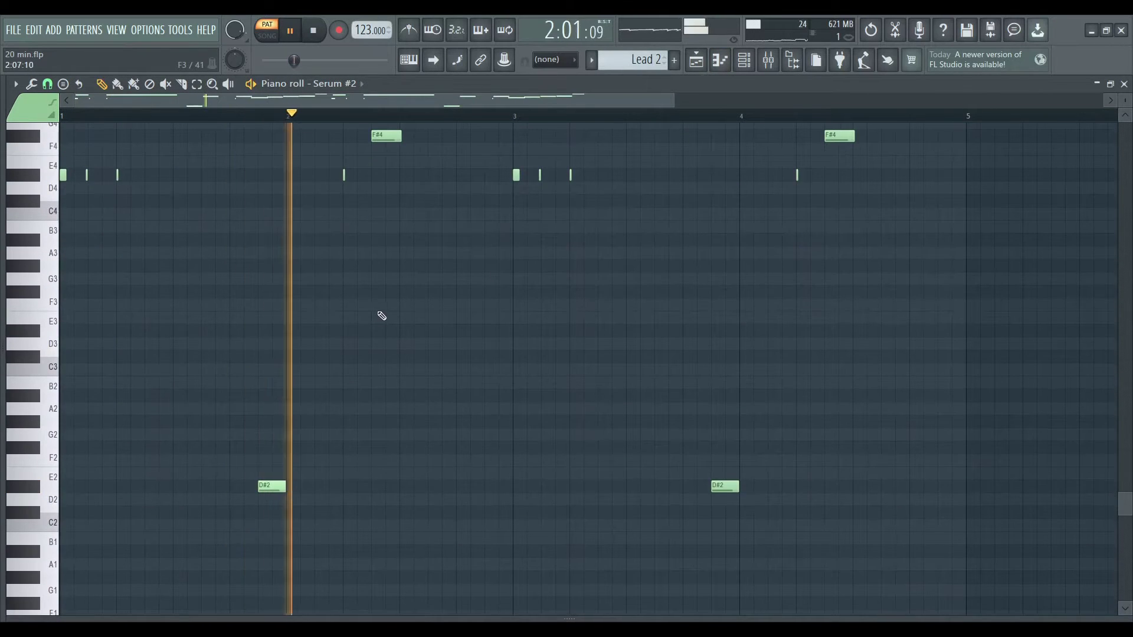
pyautogui.scroll(3, 377, 316)
pyautogui.scroll(4, 382, 315)
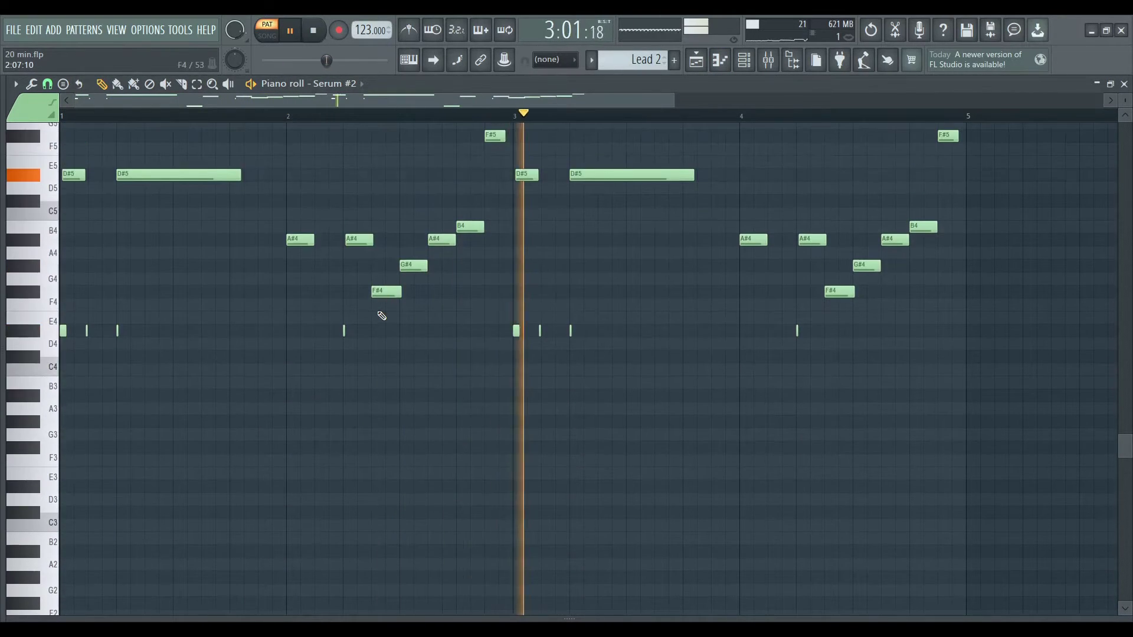
pyautogui.scroll(1, 382, 315)
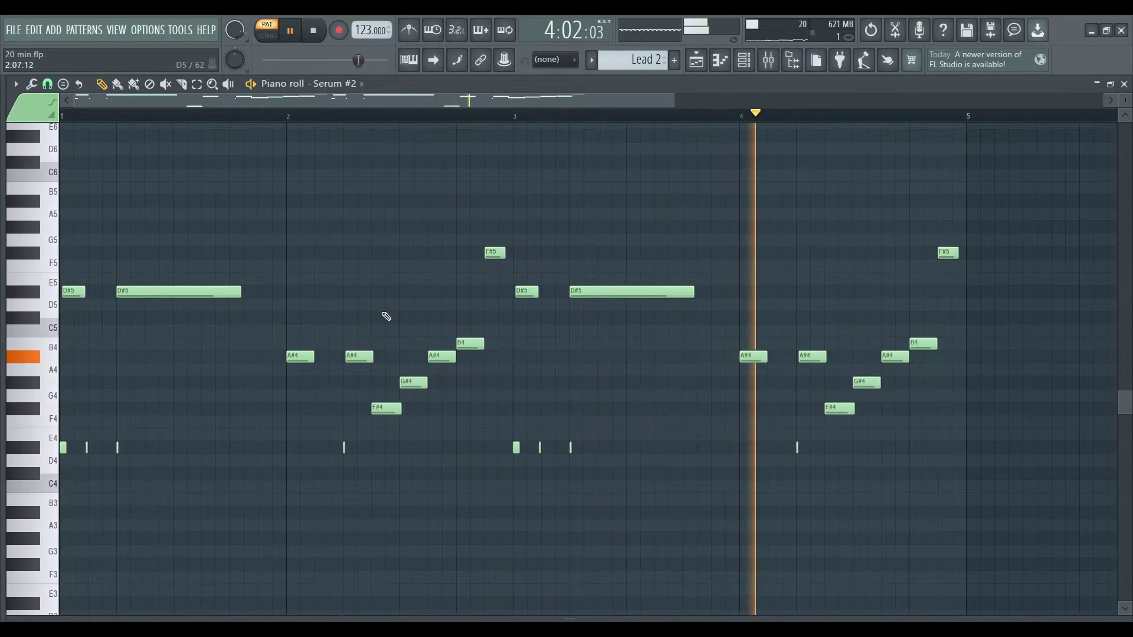
pyautogui.press('space')
pyautogui.click(1125, 90)
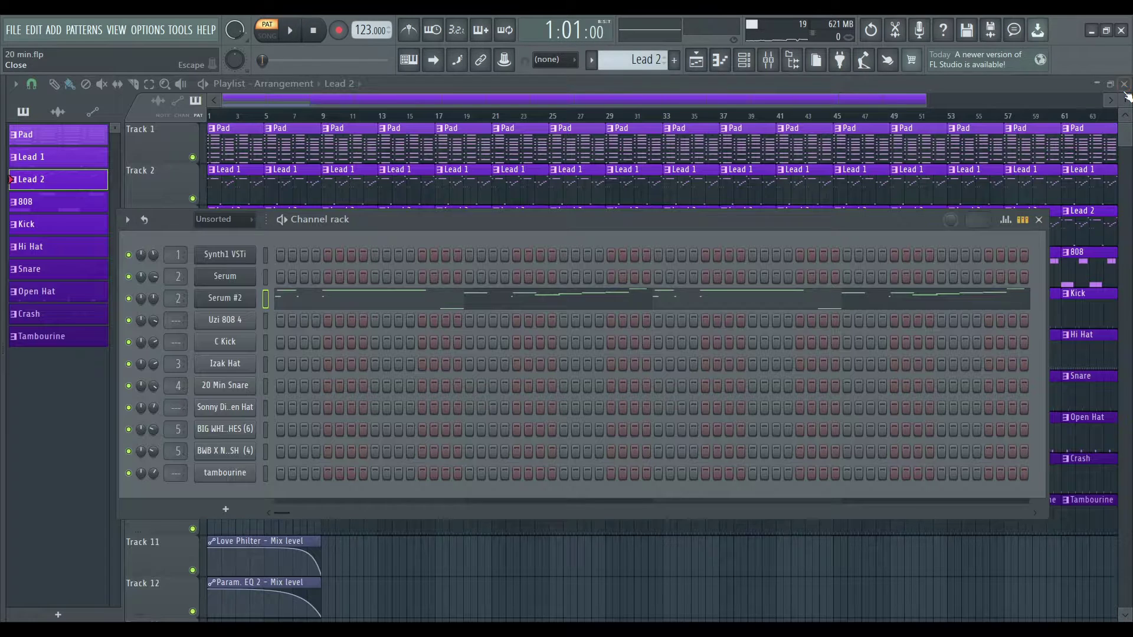
# - Switch to the 808 pattern and play the Uzi 808 4 notes in the piano roll, closing it when done
pyautogui.scroll(-1, 651, 59)
pyautogui.rightClick(229, 330)
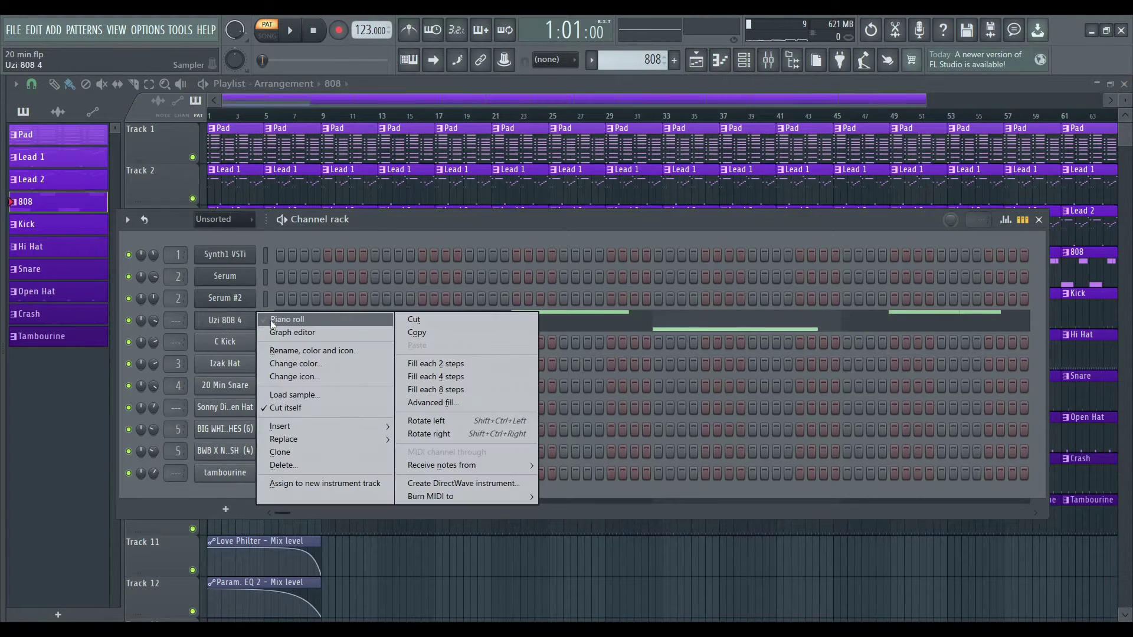
pyautogui.click(277, 322)
pyautogui.press('space')
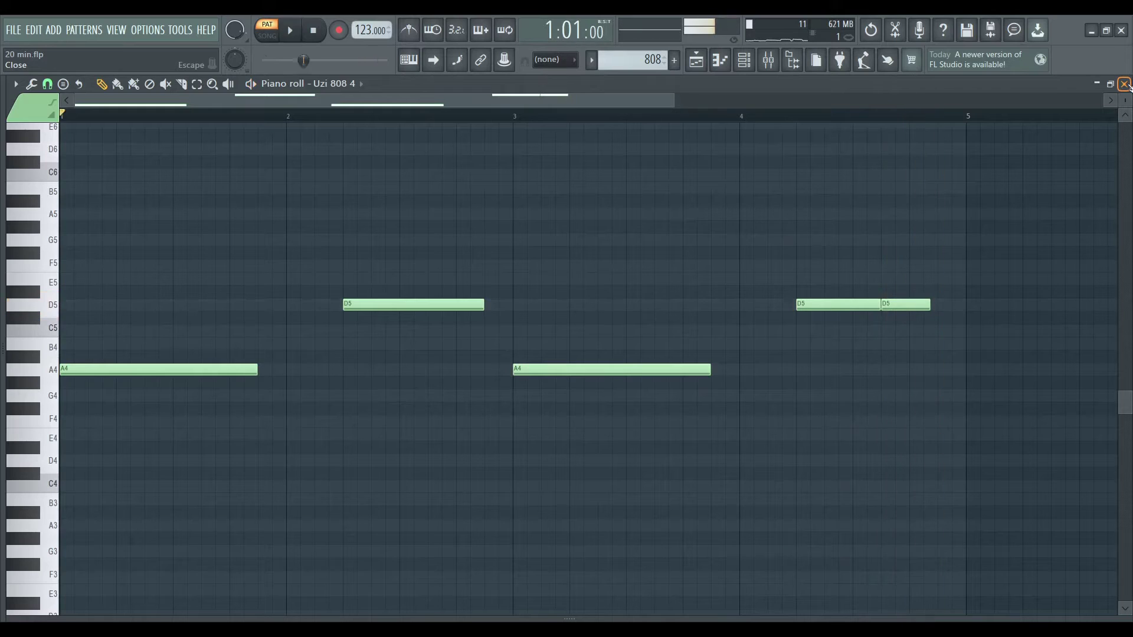
pyautogui.click(1124, 84)
# - Switch to the Kick pattern and play the C Kick notes in the piano roll, closing it when done
pyautogui.scroll(-1, 645, 66)
pyautogui.rightClick(233, 342)
pyautogui.click(283, 339)
pyautogui.press('space')
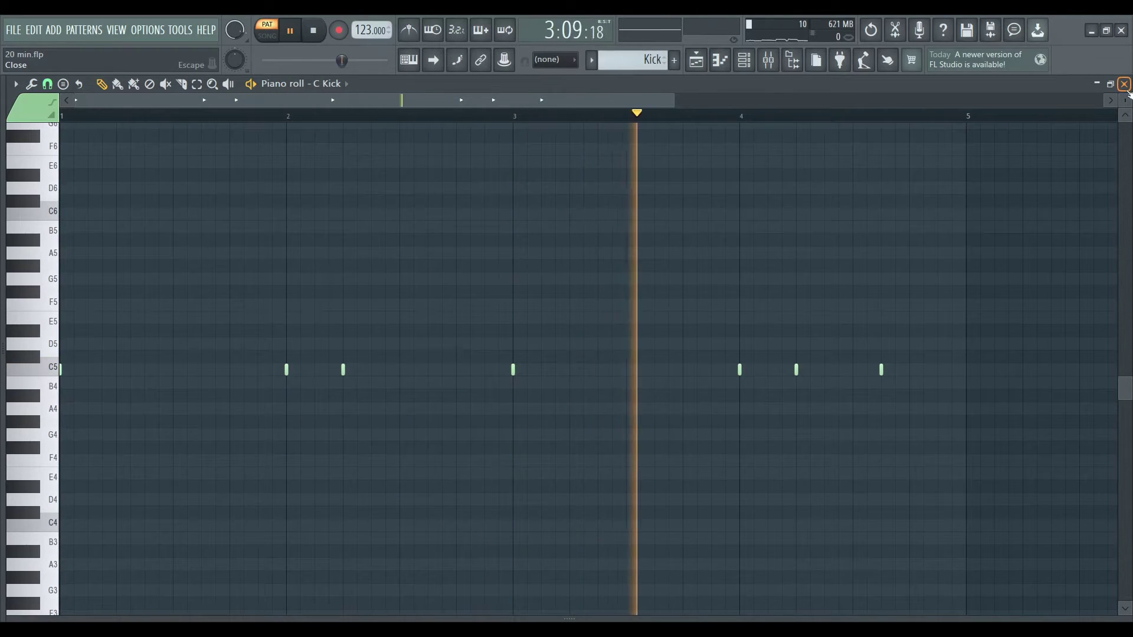
pyautogui.press('space')
pyautogui.click(1123, 84)
# - Play the Hi Hat pattern in the Izak Hat piano roll to examine its rhythm, and close the roll
pyautogui.rightClick(225, 363)
pyautogui.click(277, 361)
pyautogui.press('space')
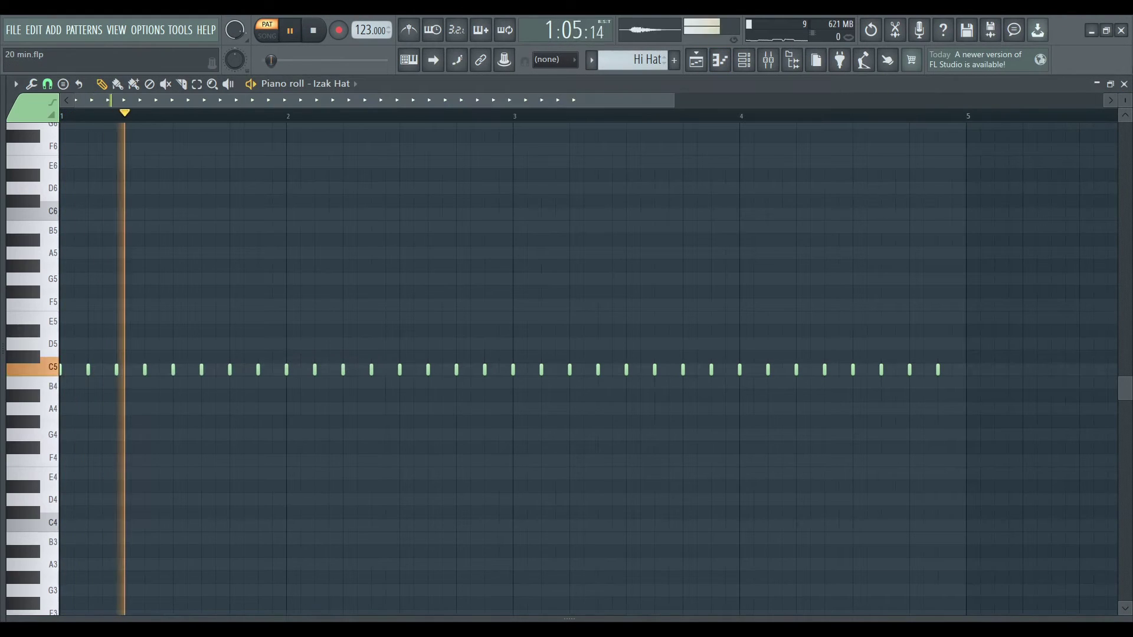
pyautogui.click(1125, 84)
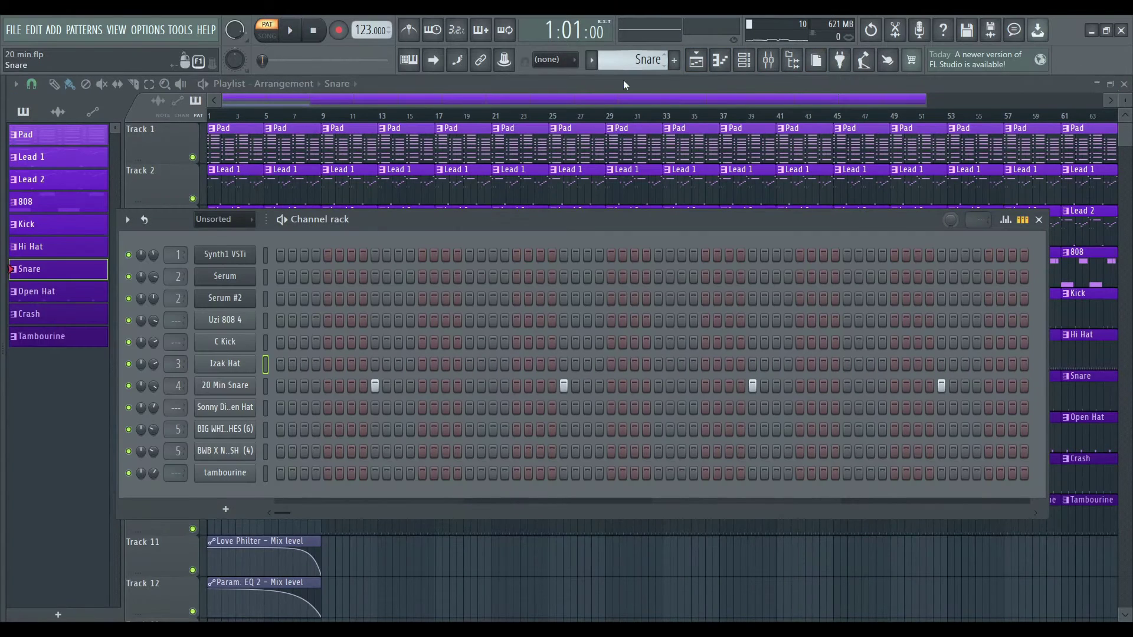
# - Play the Snare pattern in the 20 Min Snare piano roll to examine its hits, and close the roll
pyautogui.rightClick(226, 394)
pyautogui.click(272, 385)
pyautogui.press('space')
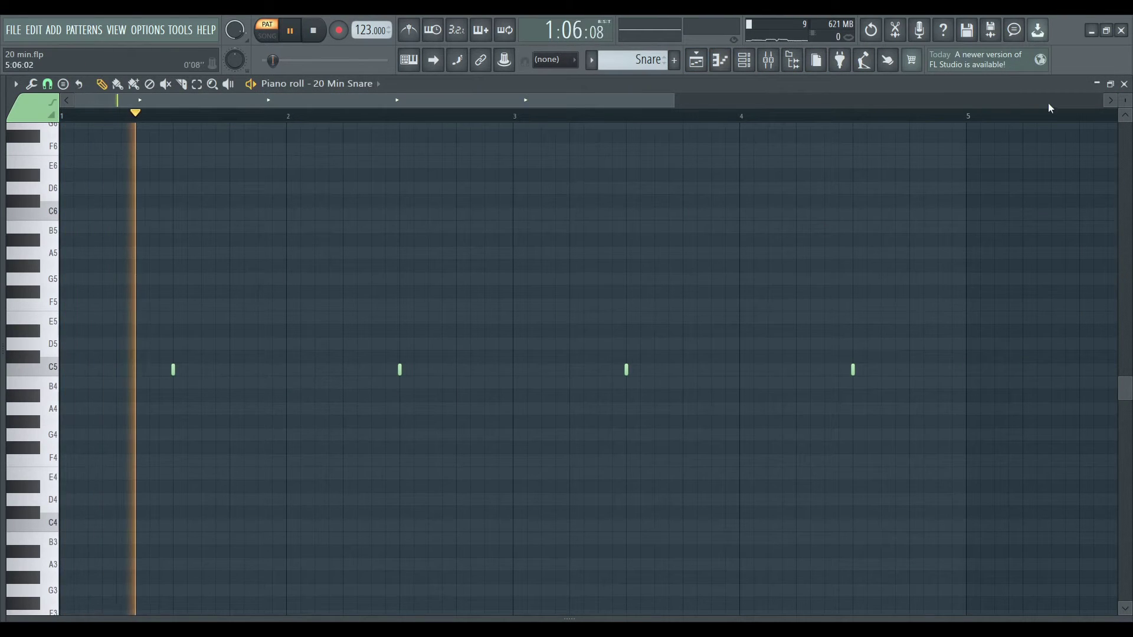
pyautogui.press('space')
pyautogui.click(1124, 84)
# - Switch to the Open Hat pattern and play the Sonny Digital Open Hat notes in the piano roll, closing it when done
pyautogui.scroll(-1, 652, 63)
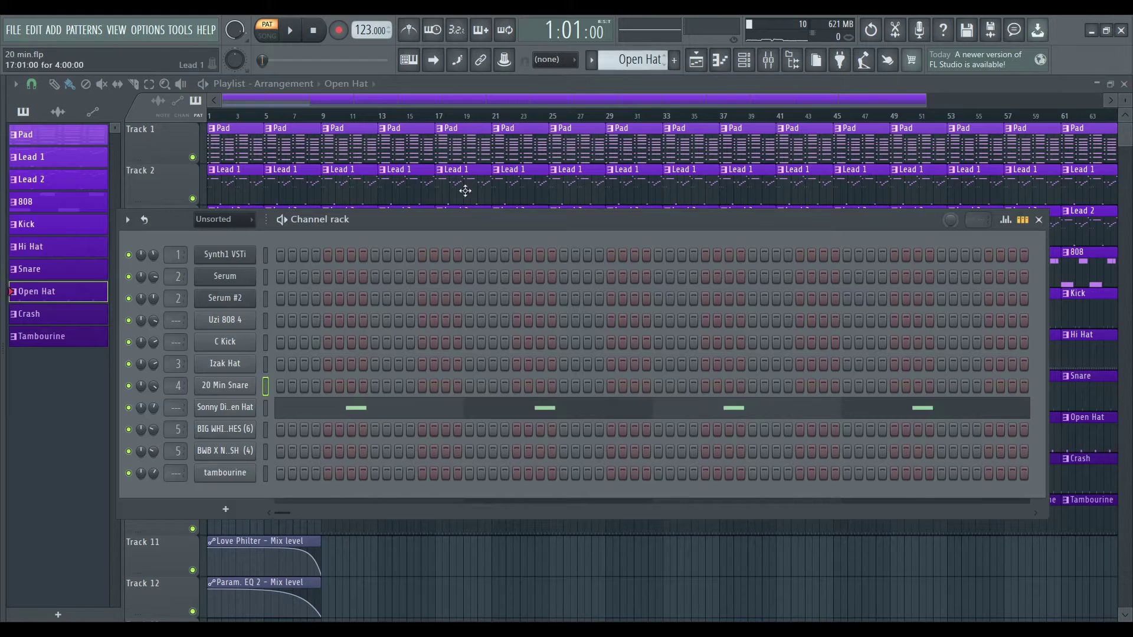
pyautogui.rightClick(242, 405)
pyautogui.click(278, 406)
pyautogui.press('space')
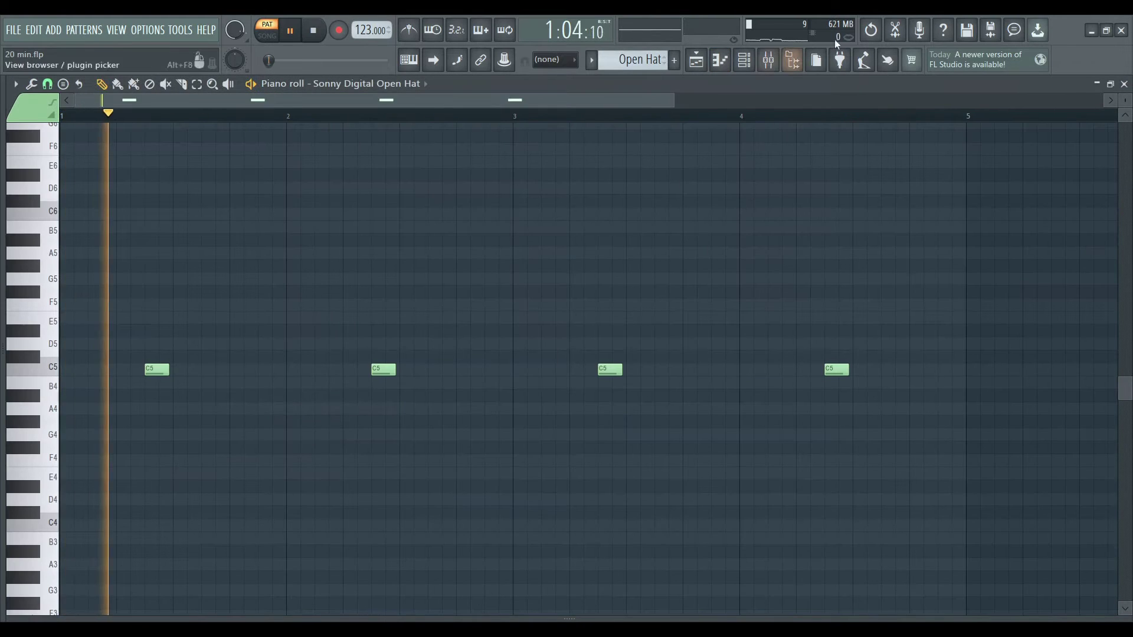
pyautogui.press('space')
pyautogui.click(1124, 84)
# - Switch to the Crash pattern and inspect the sampler settings of the BIG WHITE CRASHES (6) and BWB X NEENYO CRASH (4) channels
pyautogui.scroll(-1, 649, 59)
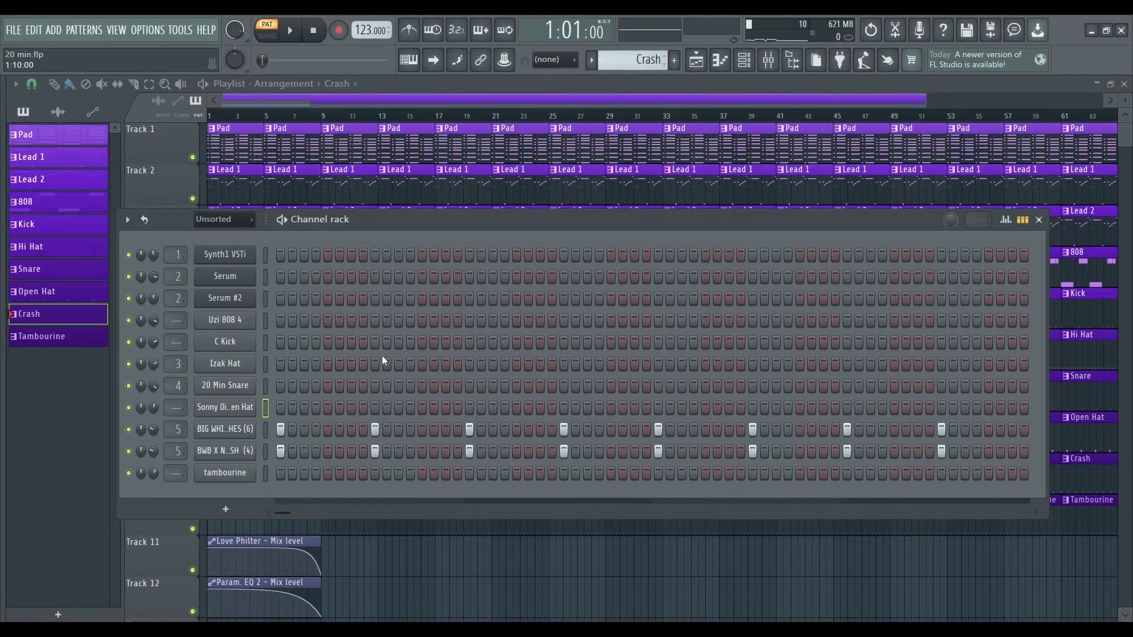
pyautogui.click(237, 425)
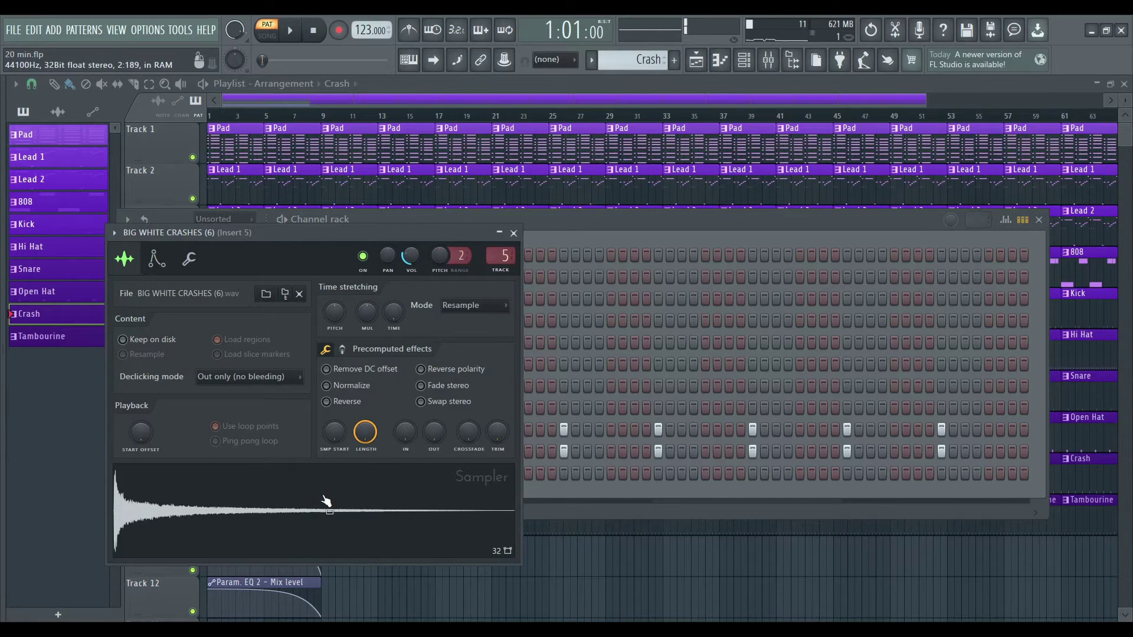
pyautogui.click(513, 233)
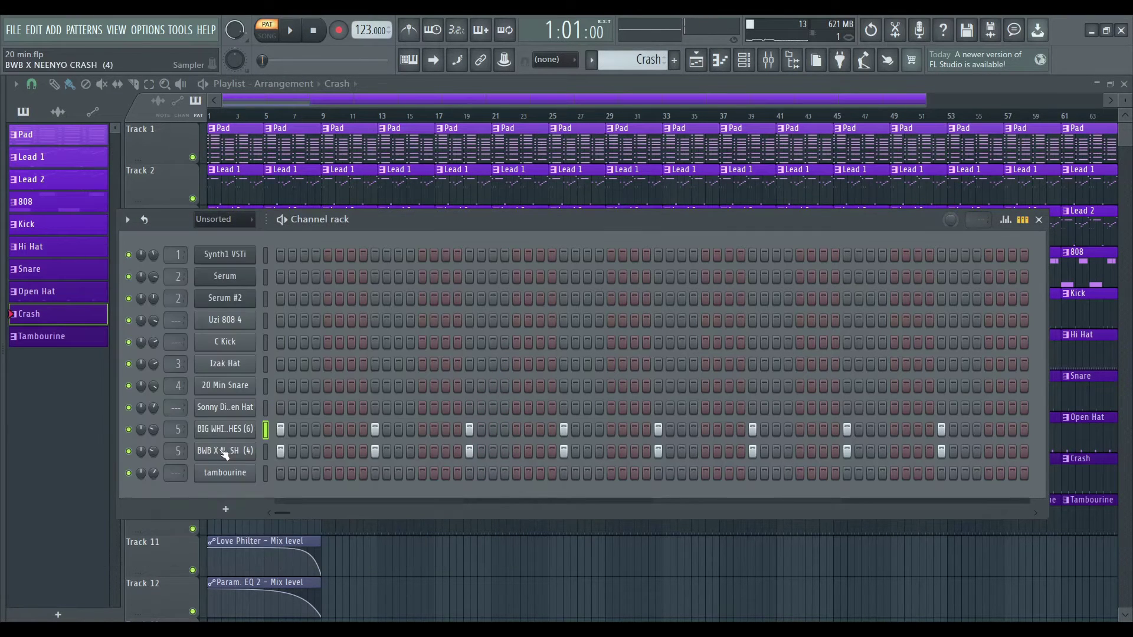
pyautogui.click(224, 452)
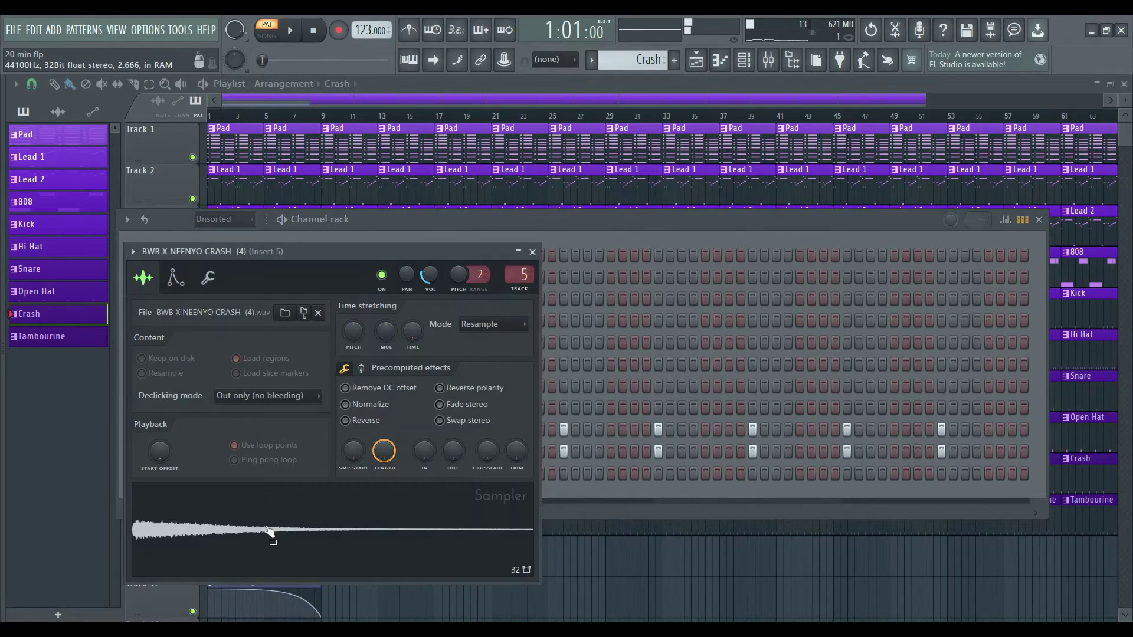
pyautogui.click(533, 252)
# - Play the Crash pattern in the BIG WHITE CRASHES (6) piano roll to examine its hits, and close the roll
pyautogui.rightClick(251, 429)
pyautogui.click(280, 431)
pyautogui.press('space')
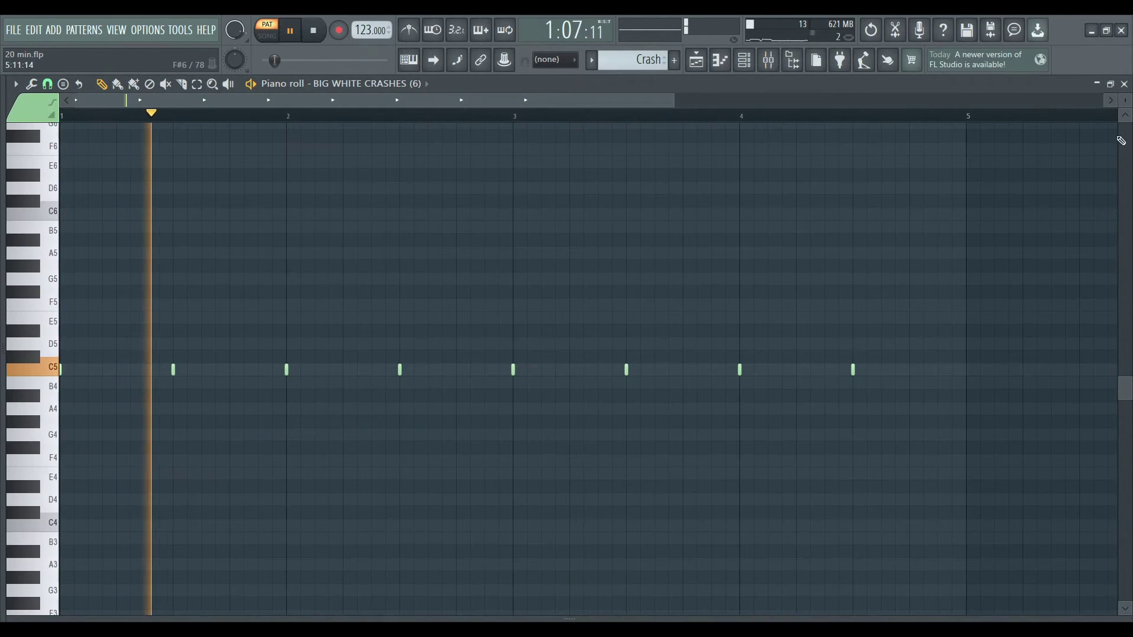
pyautogui.press('space')
pyautogui.click(1124, 84)
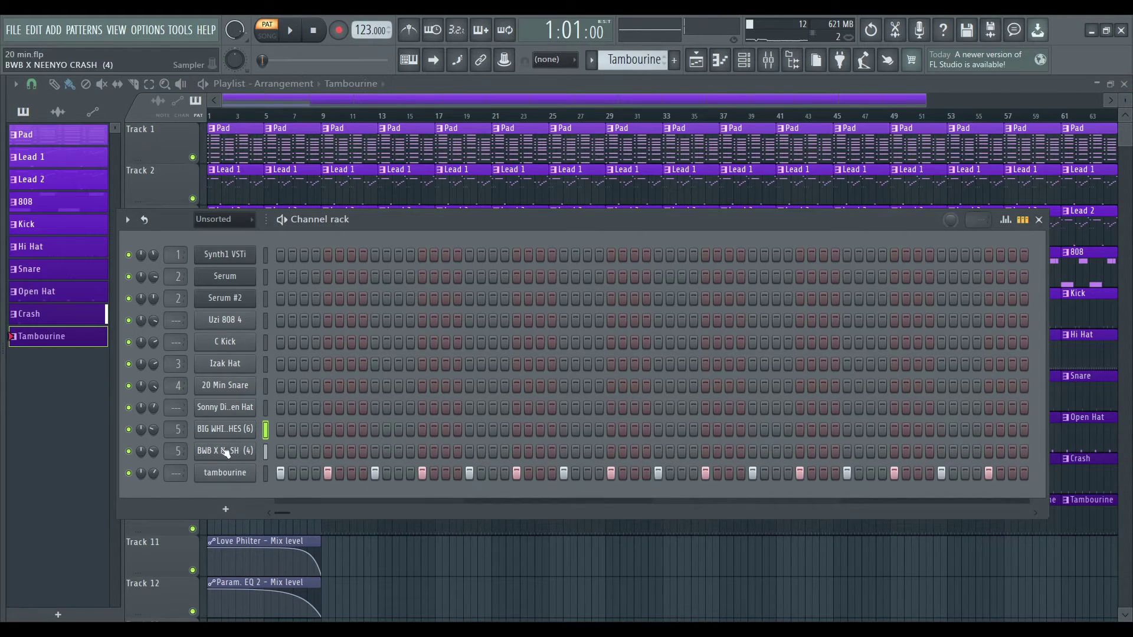
# - Play the Tambourine pattern in the tambourine channel's piano roll to examine its rhythm, and close the roll
pyautogui.rightClick(239, 475)
pyautogui.click(313, 429)
pyautogui.press('space')
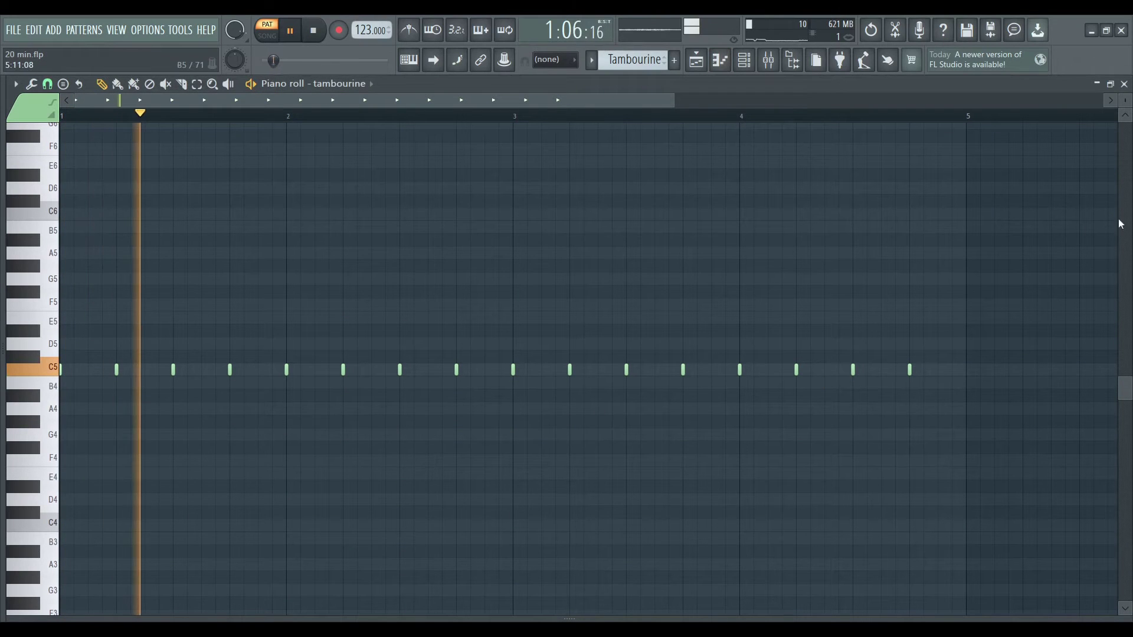
pyautogui.click(1124, 85)
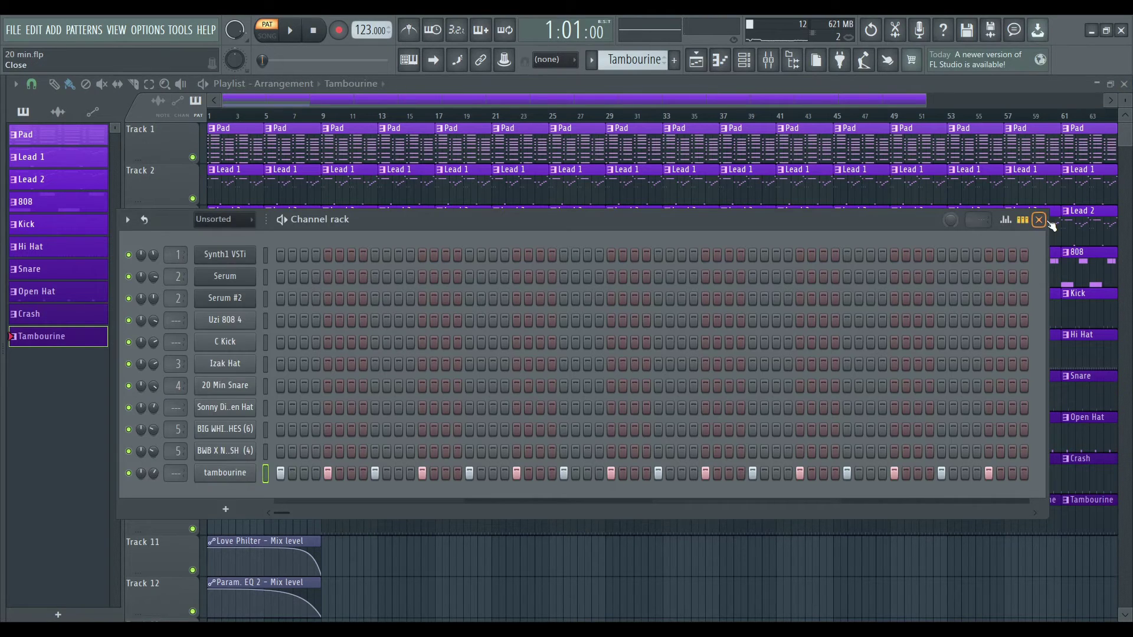
# - Replace the channel rack with the mixer and inspect the Master track's Fruity parametric EQ 2 and Fruity Love Philter
pyautogui.click(1045, 221)
pyautogui.click(768, 61)
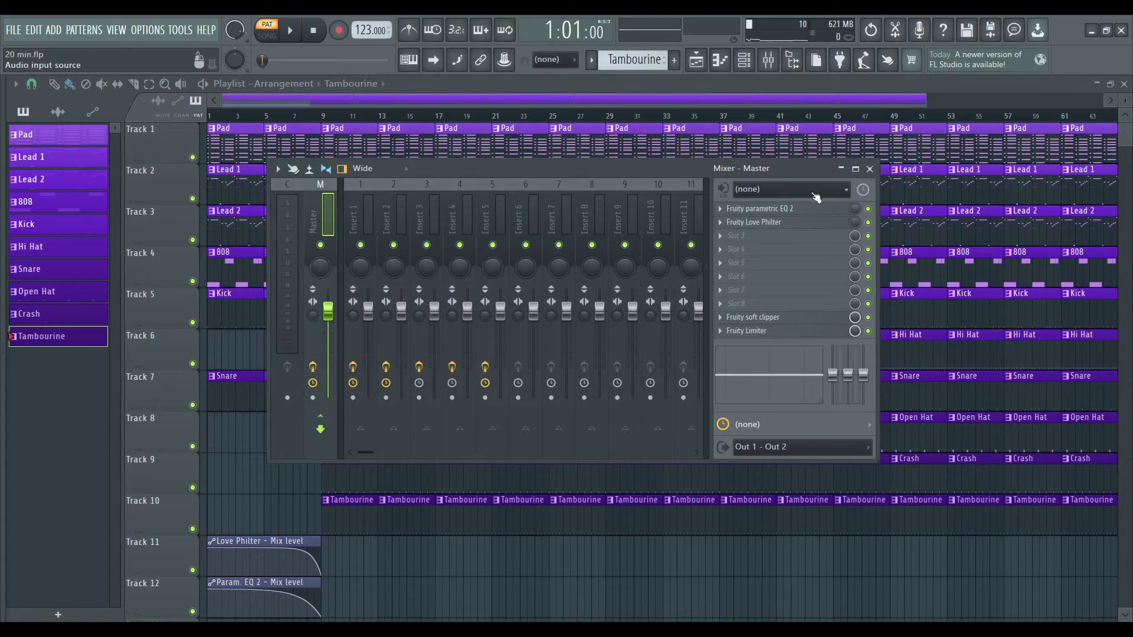
pyautogui.click(759, 208)
pyautogui.click(569, 172)
pyautogui.click(754, 221)
pyautogui.click(563, 195)
# - Inspect the Fruity parametric EQ 2 on Insert 1 and each of the four Fruity parametric EQ 2 effects on Insert 2
pyautogui.click(752, 210)
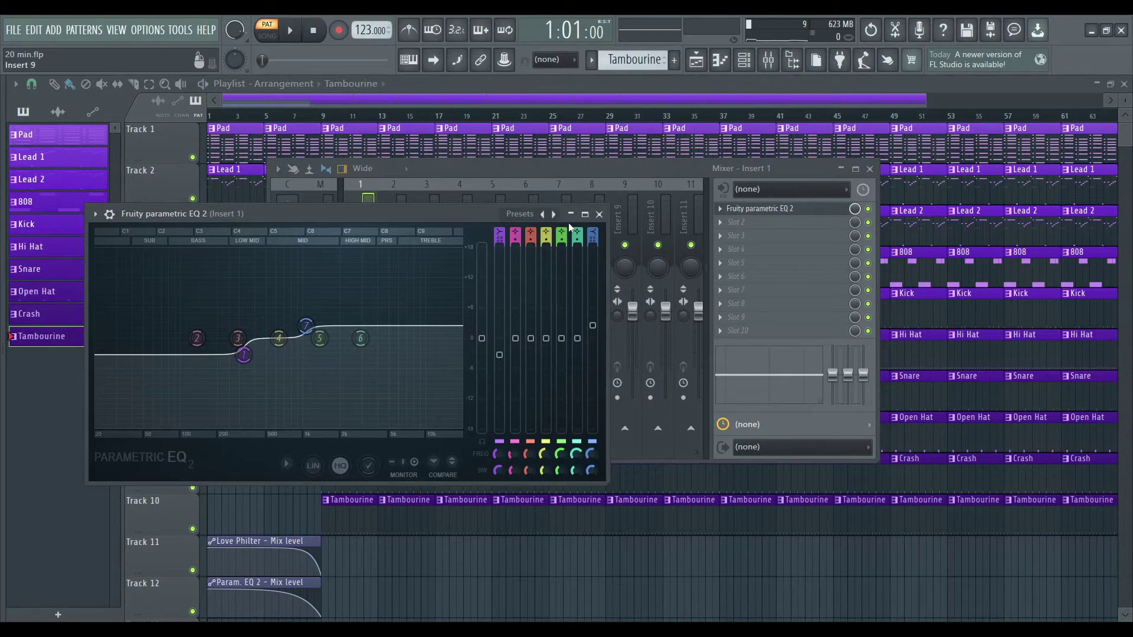
pyautogui.click(598, 214)
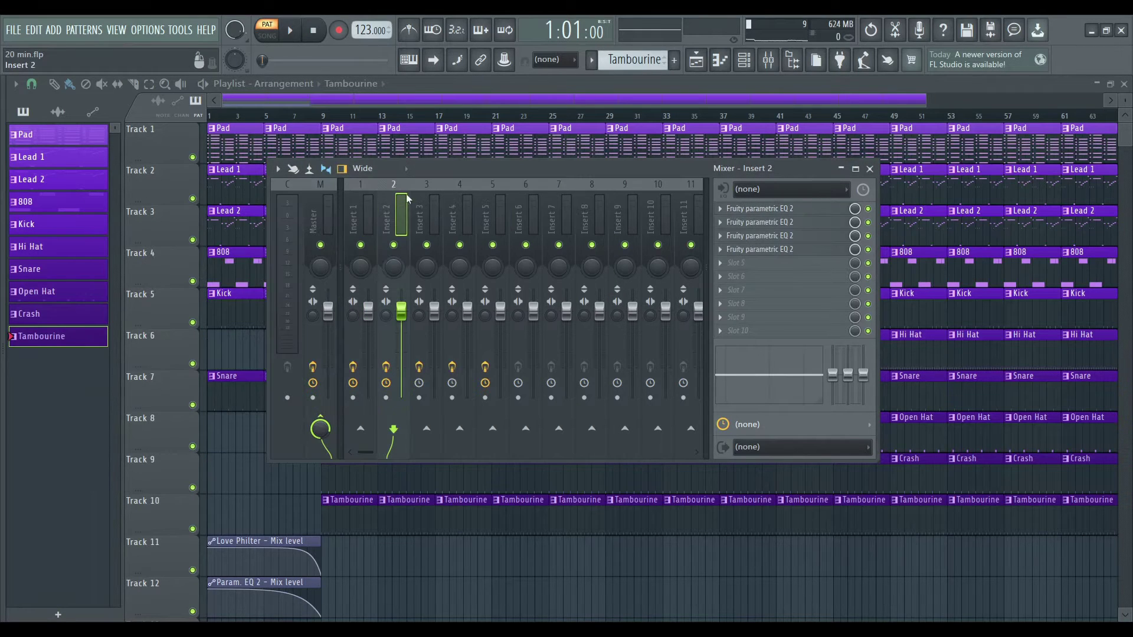
pyautogui.click(760, 209)
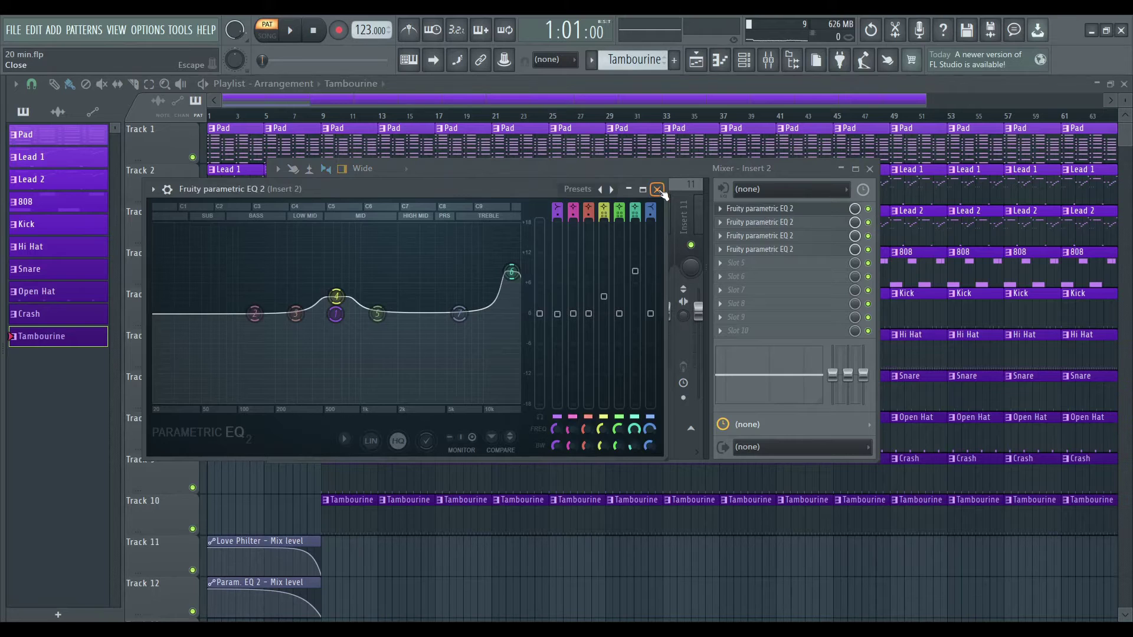
pyautogui.click(657, 190)
pyautogui.click(751, 223)
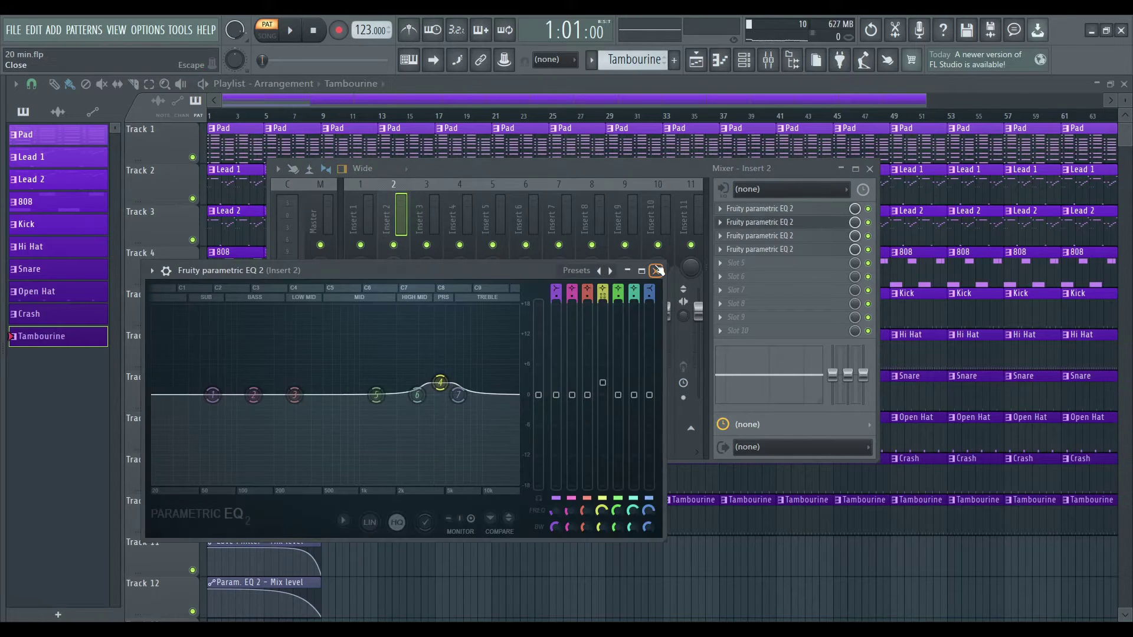
pyautogui.click(656, 271)
pyautogui.click(759, 237)
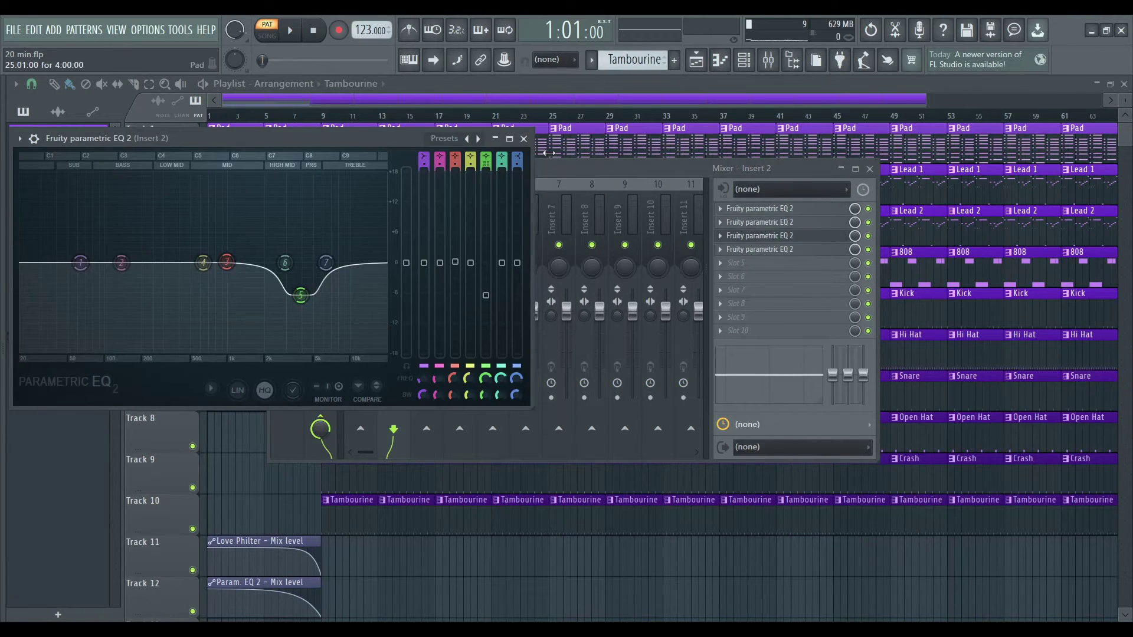
pyautogui.click(524, 139)
pyautogui.click(770, 252)
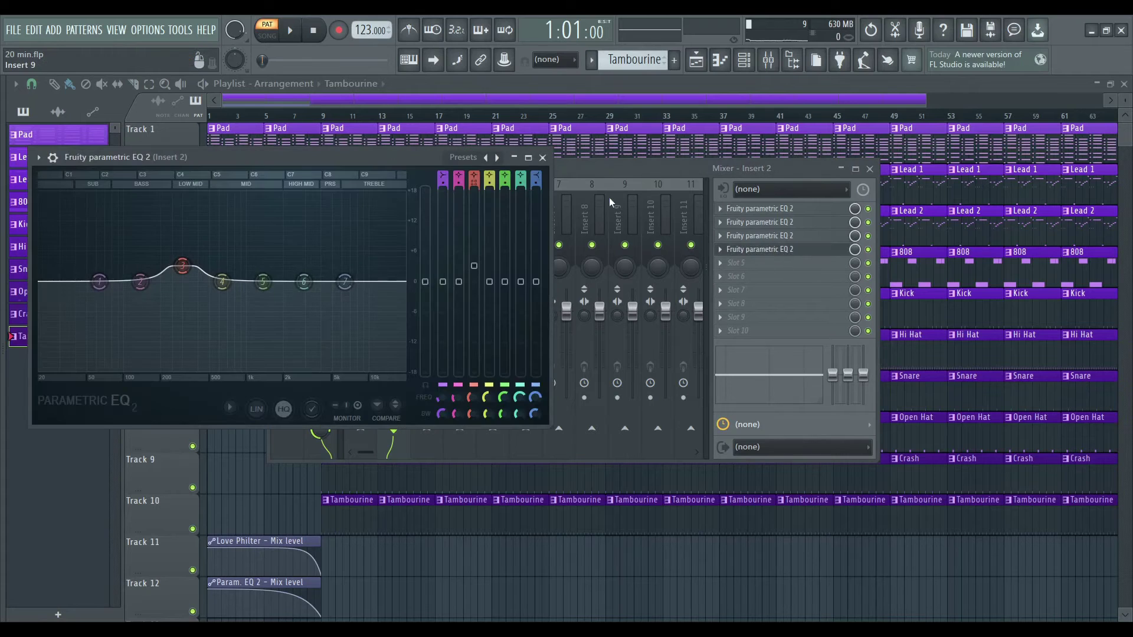
pyautogui.click(542, 158)
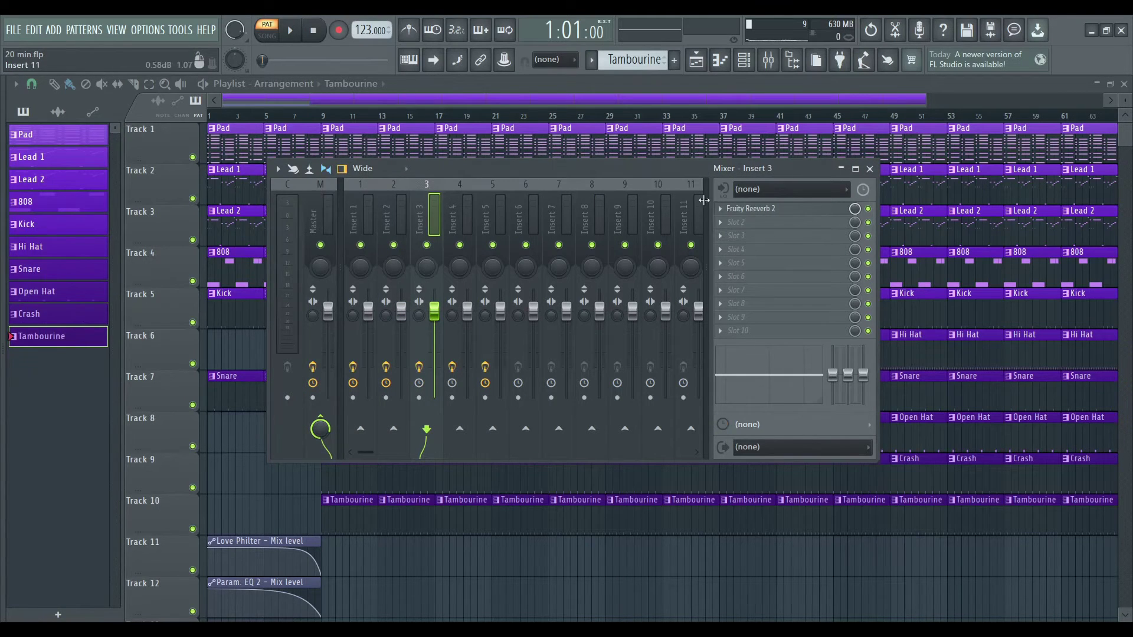
# - Inspect the Fruity Reeverb 2 settings on Insert 3 and Insert 4, closing each plugin window
pyautogui.click(741, 209)
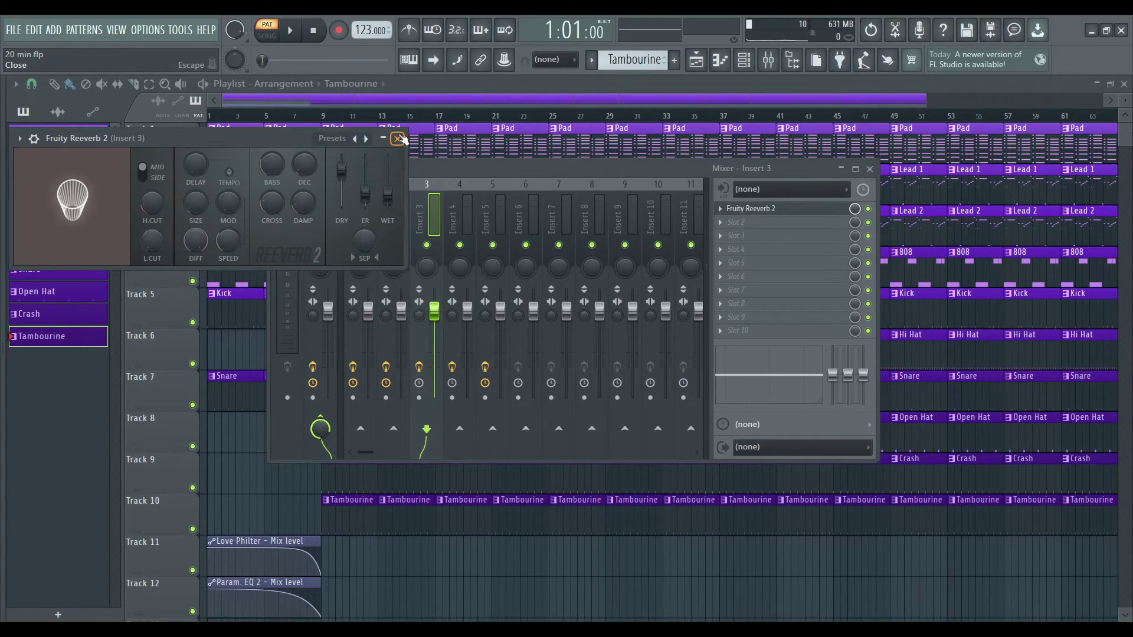
pyautogui.click(399, 139)
pyautogui.click(751, 210)
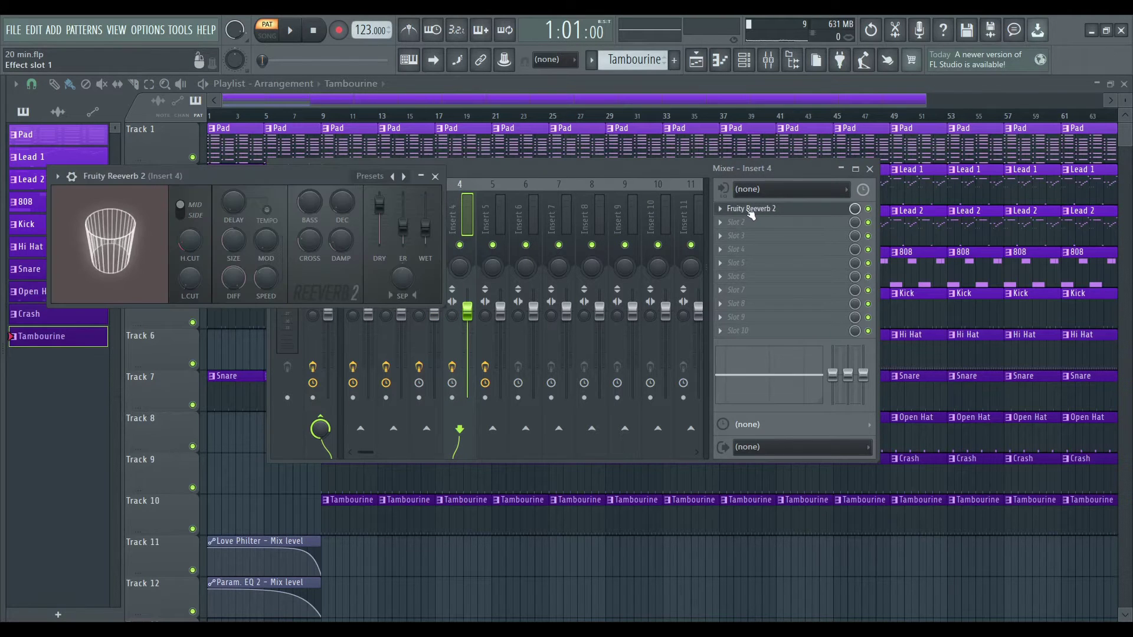
pyautogui.click(435, 177)
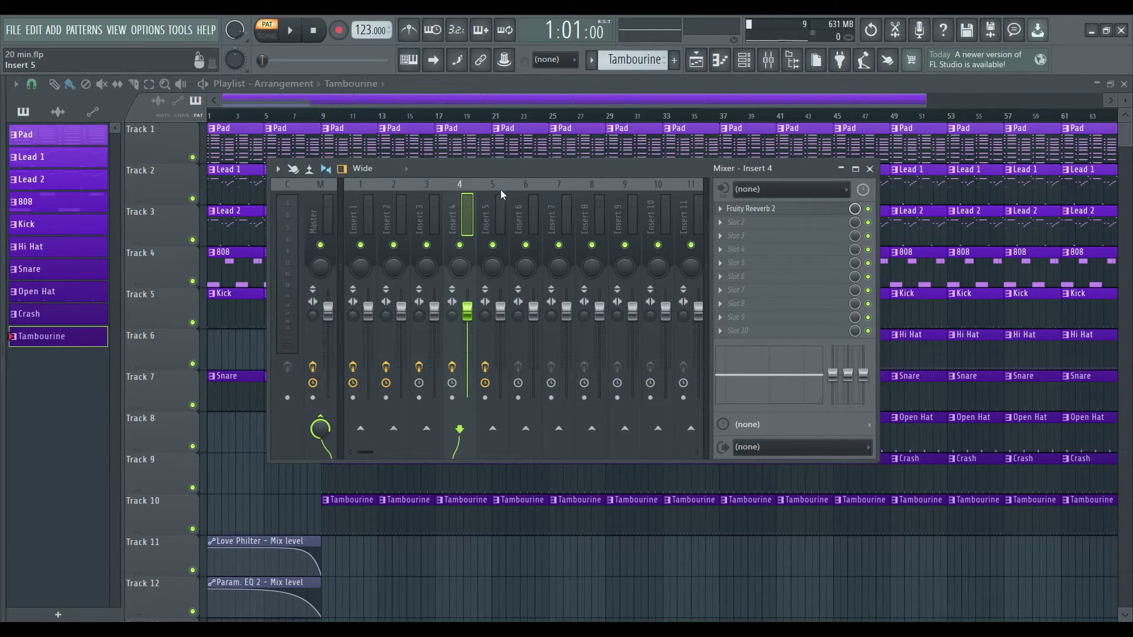
# - Inspect the Fruity parametric EQ 2 and Wider effects on Insert 5, closing each plugin window
pyautogui.click(755, 209)
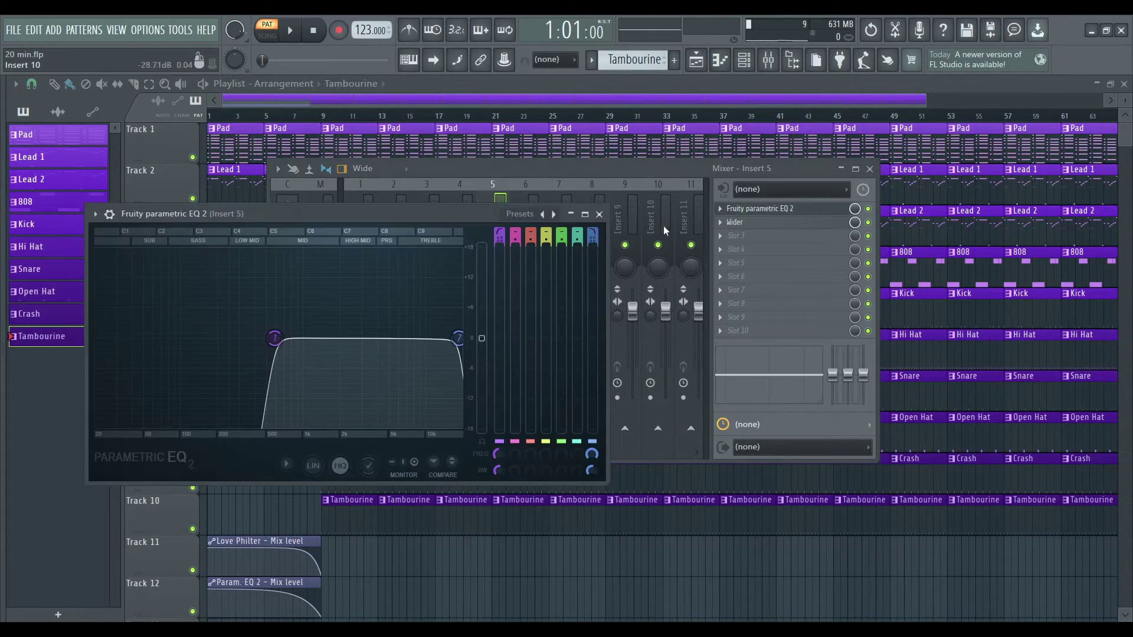
pyautogui.click(599, 214)
pyautogui.click(744, 223)
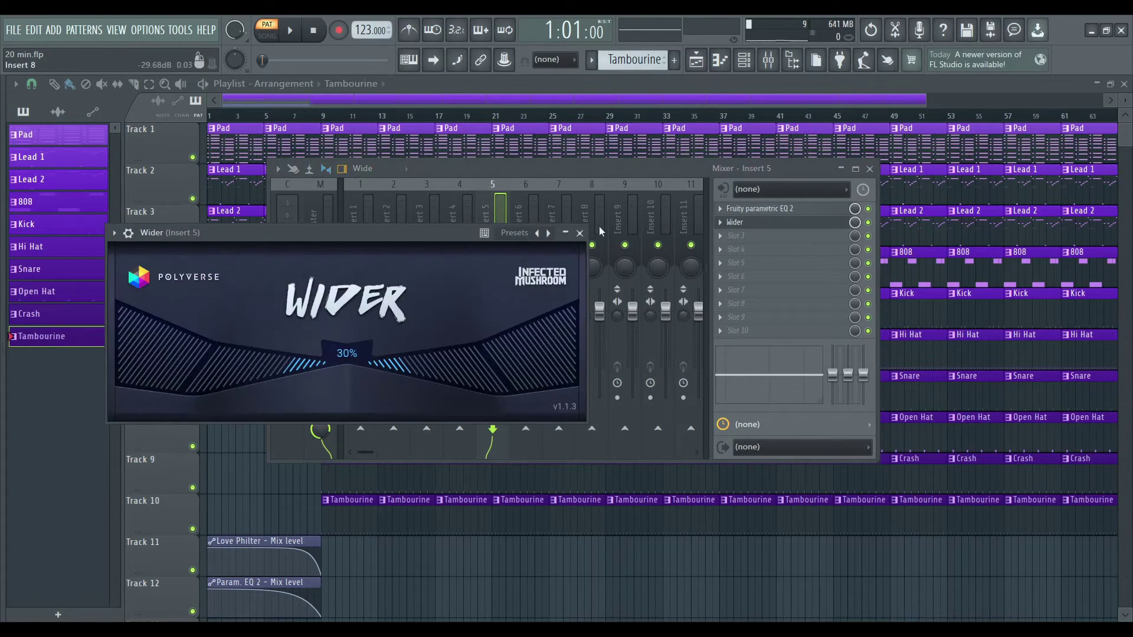
pyautogui.click(580, 233)
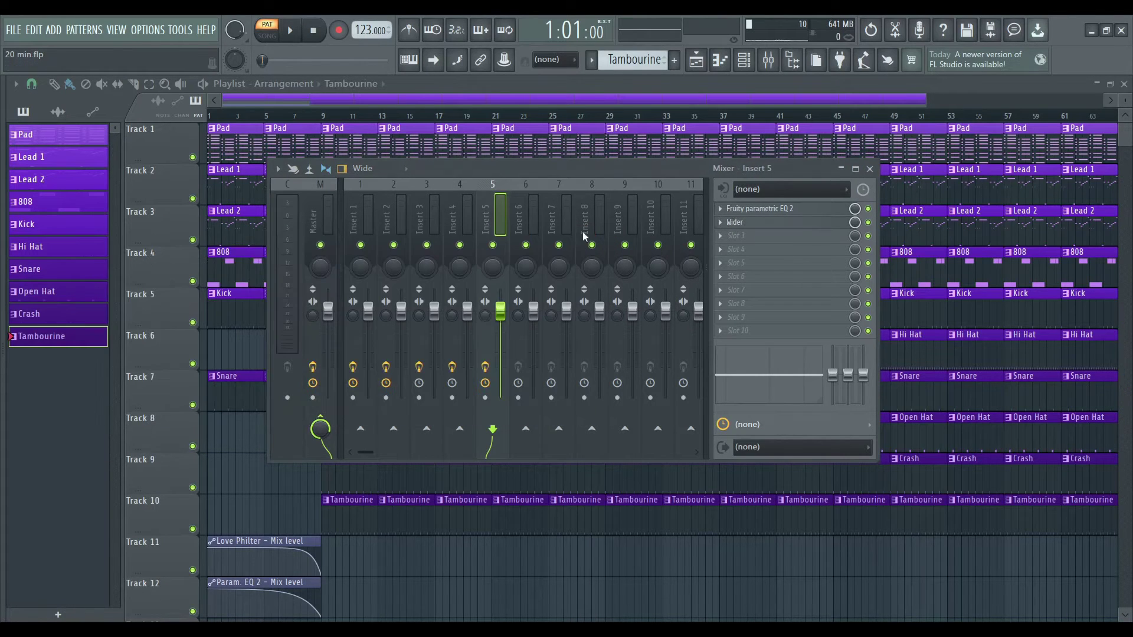
# - Close the mixer and play the playlist arrangement from the beginning in song mode, zoomed in on the opening bars
pyautogui.click(869, 169)
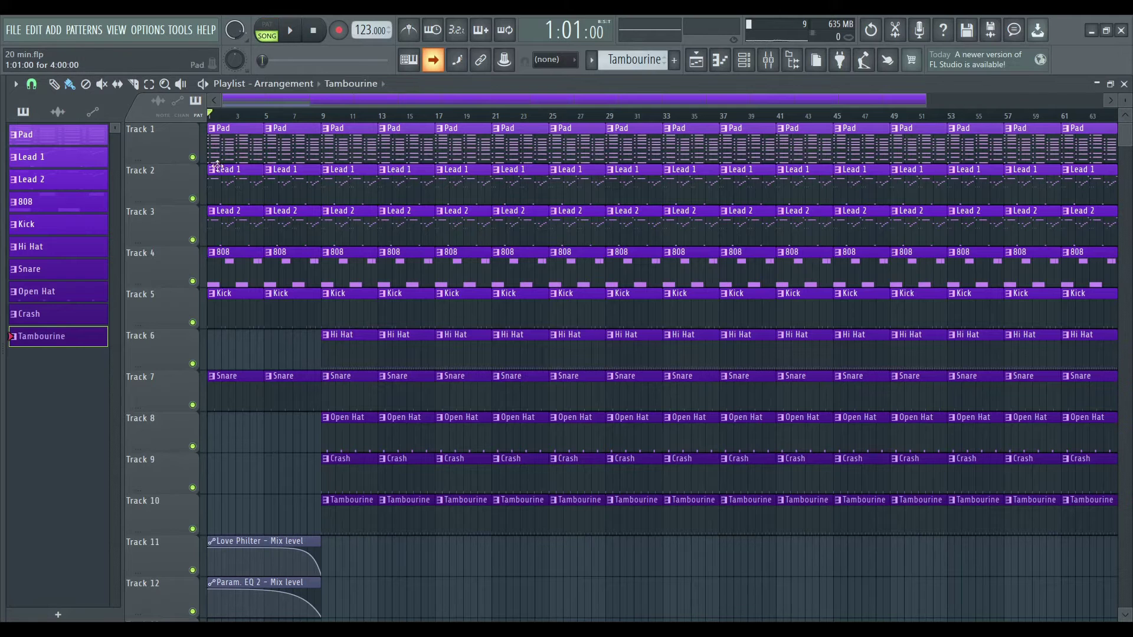
pyautogui.scroll(6, 217, 166)
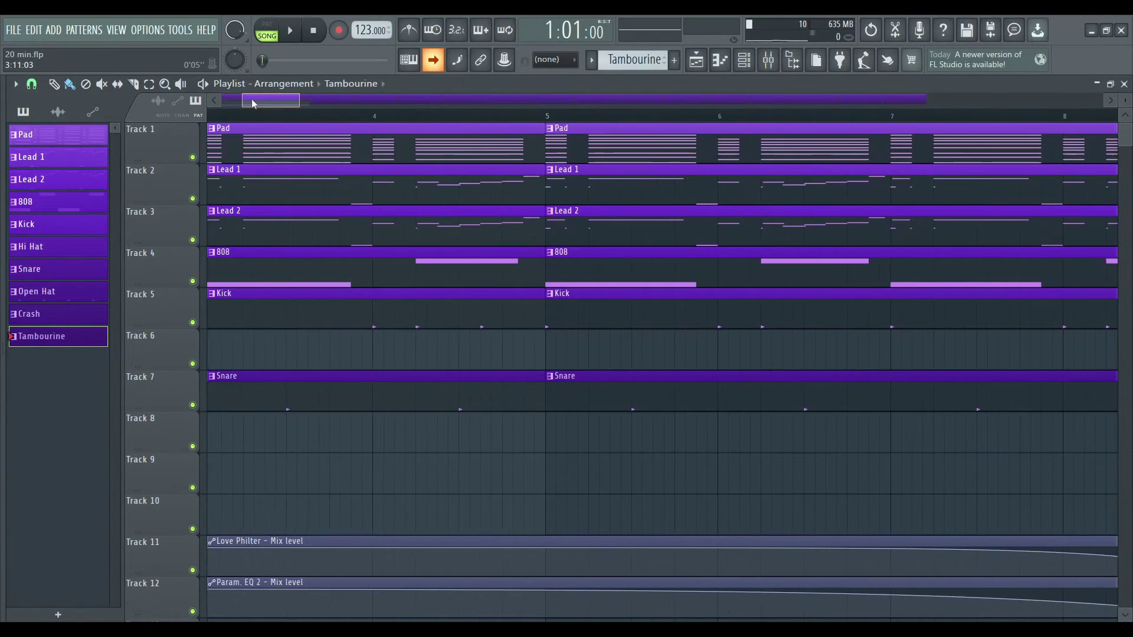
pyautogui.moveTo(271, 98); pyautogui.dragTo(253, 98)
pyautogui.press('space')
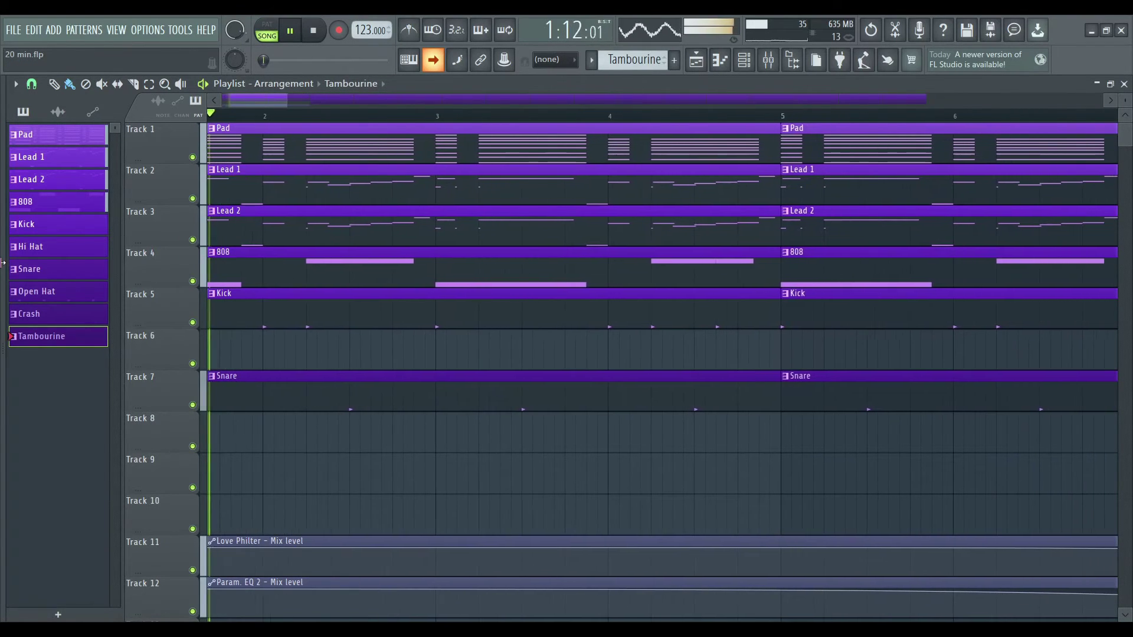